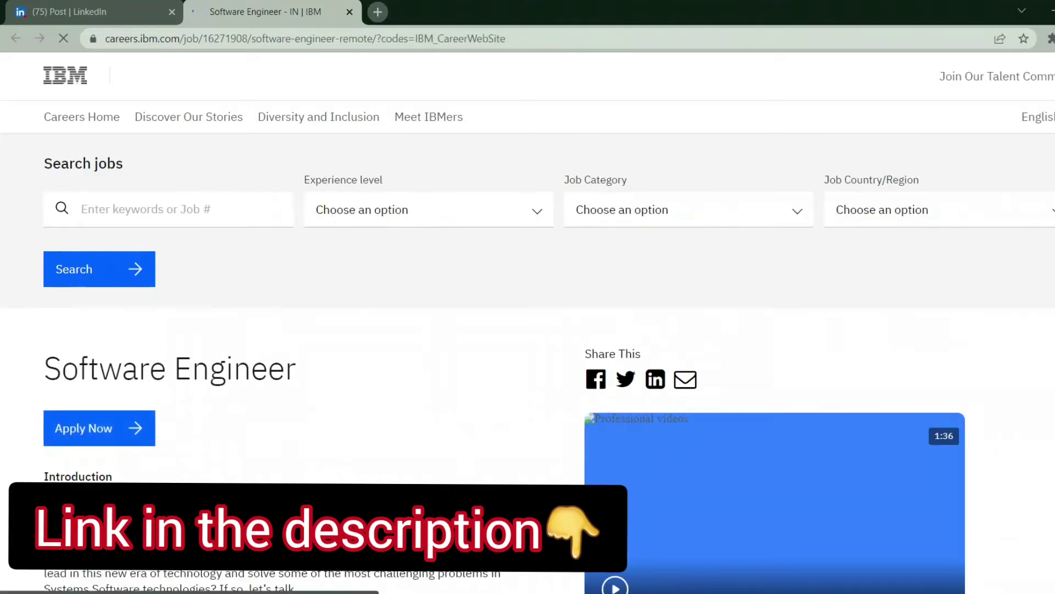
Step: Apply for the Software Engineer job, declining the Talent Network sign-up
{"action": "left_click", "coordinate": [99, 428]}
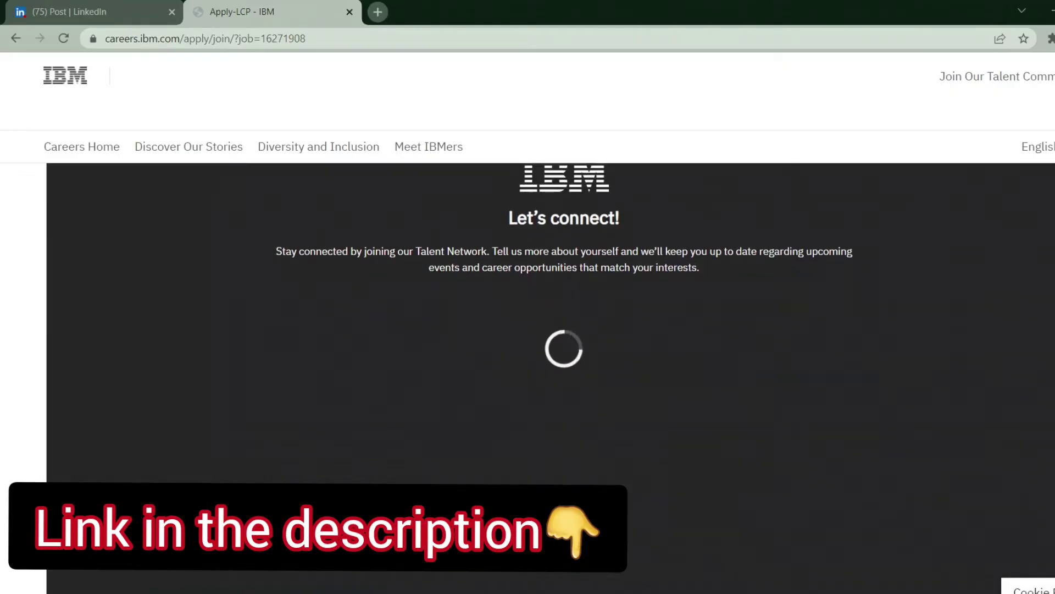
{"action": "scroll", "coordinate": [549, 329], "scroll_direction": "down", "scroll_amount": 10}
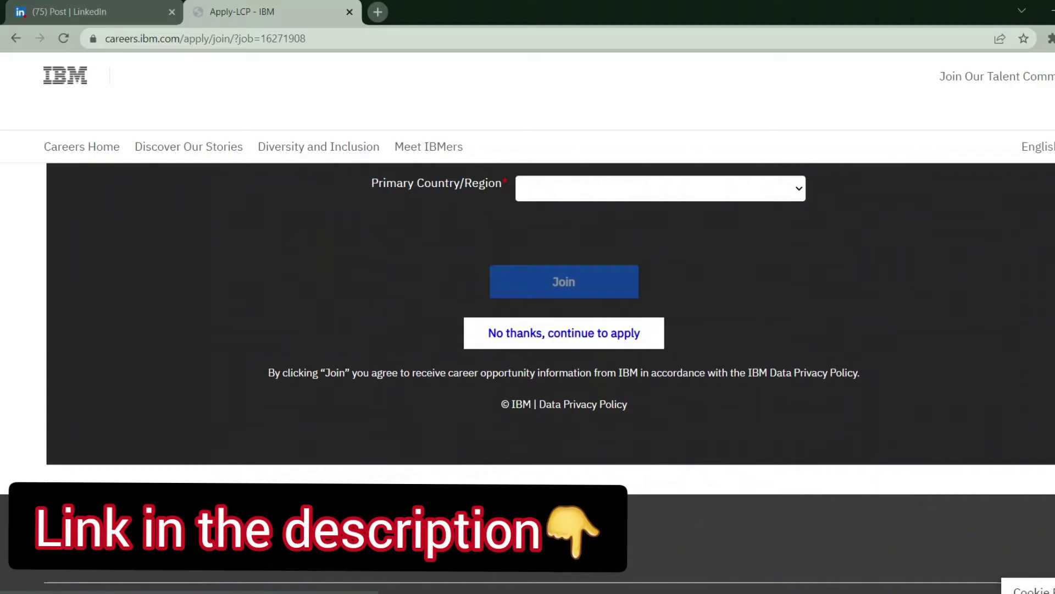
{"action": "left_click", "coordinate": [567, 336]}
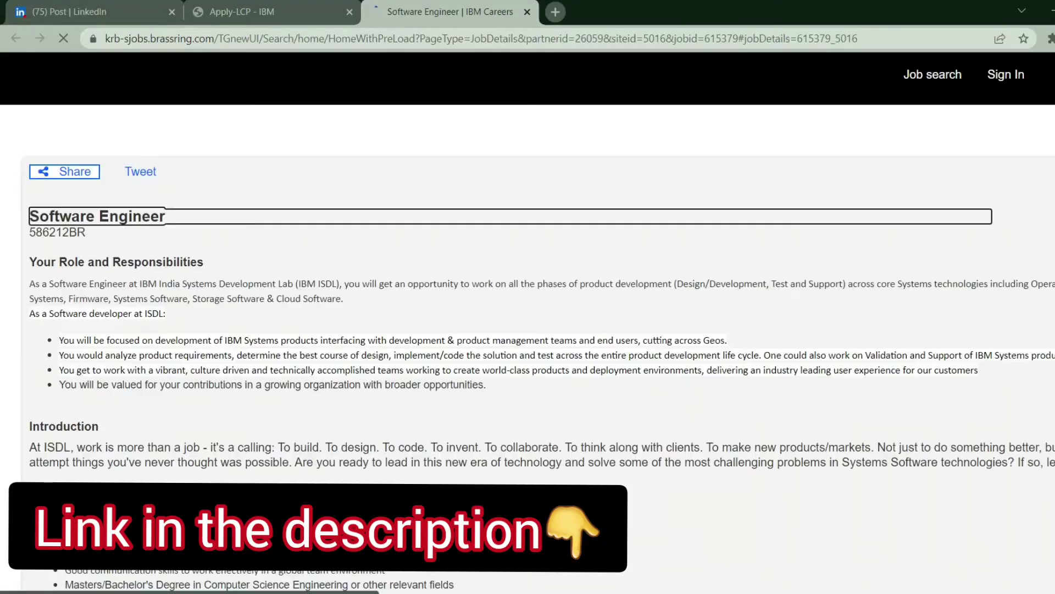
Step: Read through the privacy notice and switch the country/region to India - English
{"action": "scroll", "coordinate": [528, 324], "scroll_direction": "down", "scroll_amount": 8}
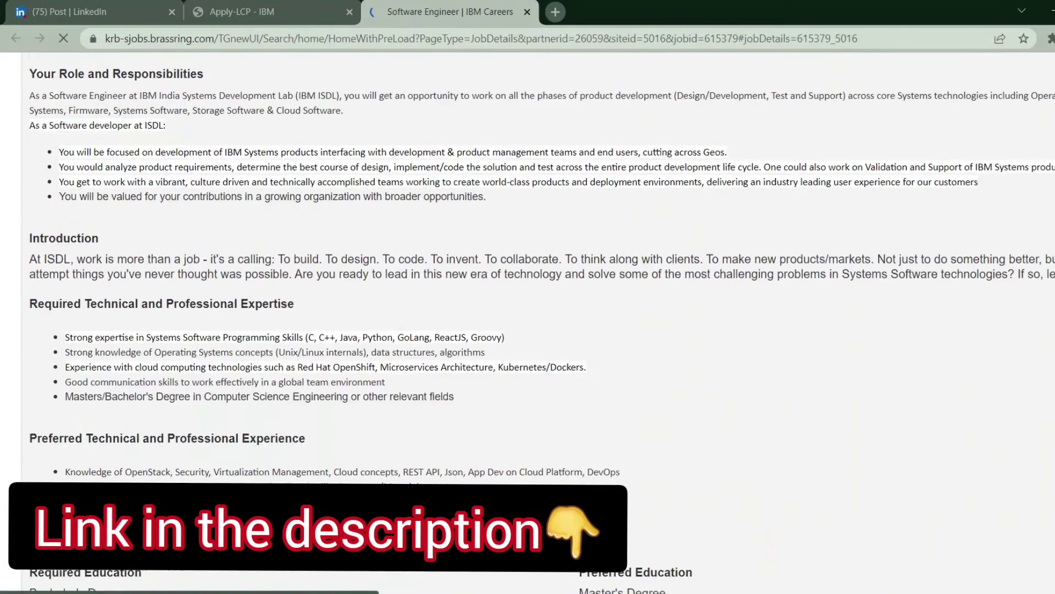
{"action": "scroll", "coordinate": [527, 324], "scroll_direction": "down", "scroll_amount": 10}
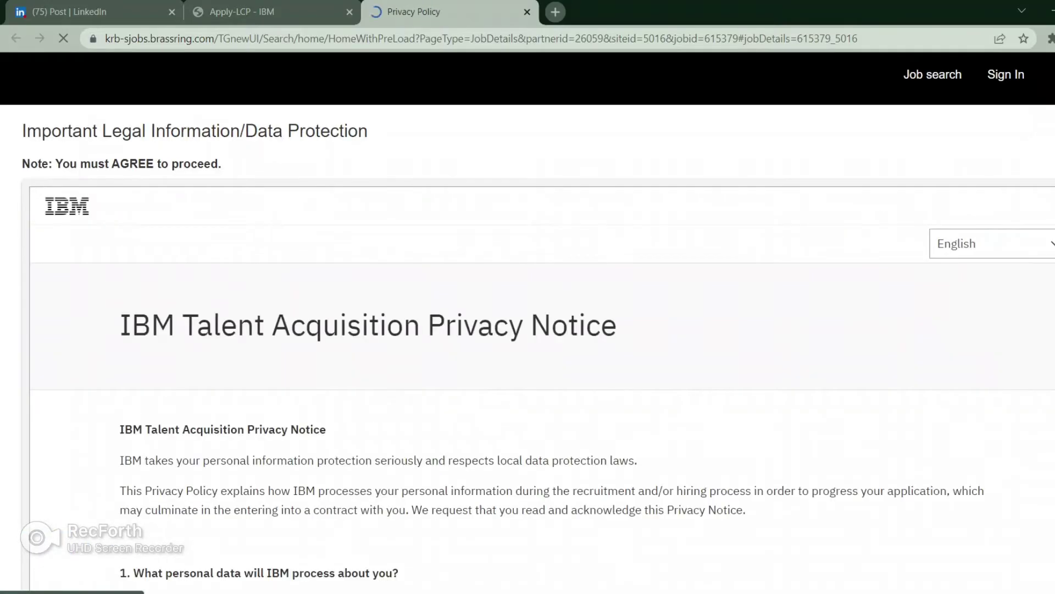
{"action": "scroll", "coordinate": [550, 406], "scroll_direction": "down", "scroll_amount": 15}
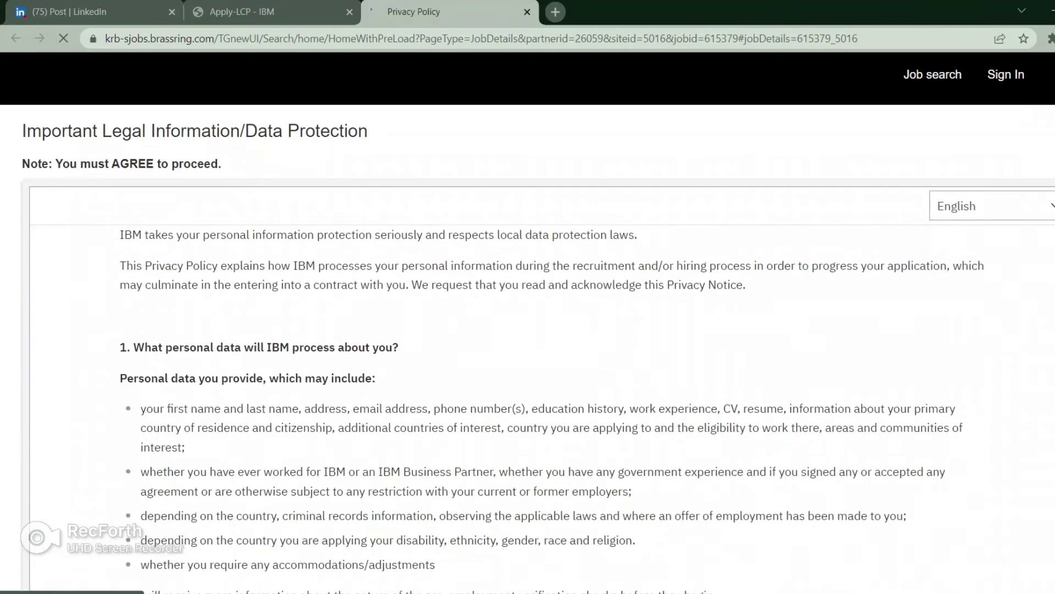
{"action": "scroll", "coordinate": [550, 407], "scroll_direction": "down", "scroll_amount": 20}
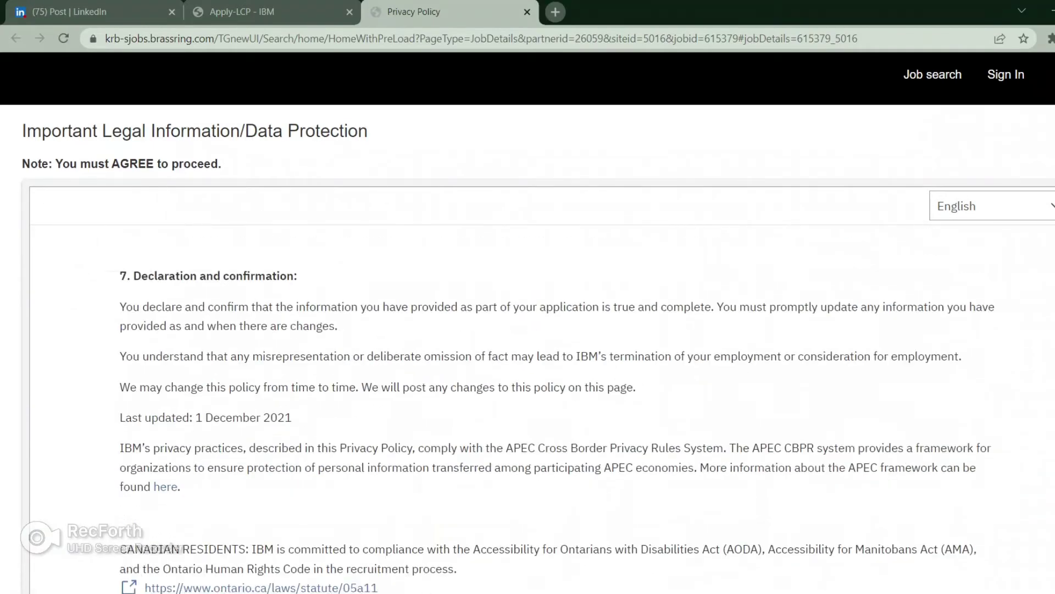
{"action": "scroll", "coordinate": [550, 331], "scroll_direction": "down", "scroll_amount": 8}
{"action": "scroll", "coordinate": [934, 320], "scroll_direction": "down", "scroll_amount": 20}
{"action": "scroll", "coordinate": [934, 319], "scroll_direction": "down", "scroll_amount": 5}
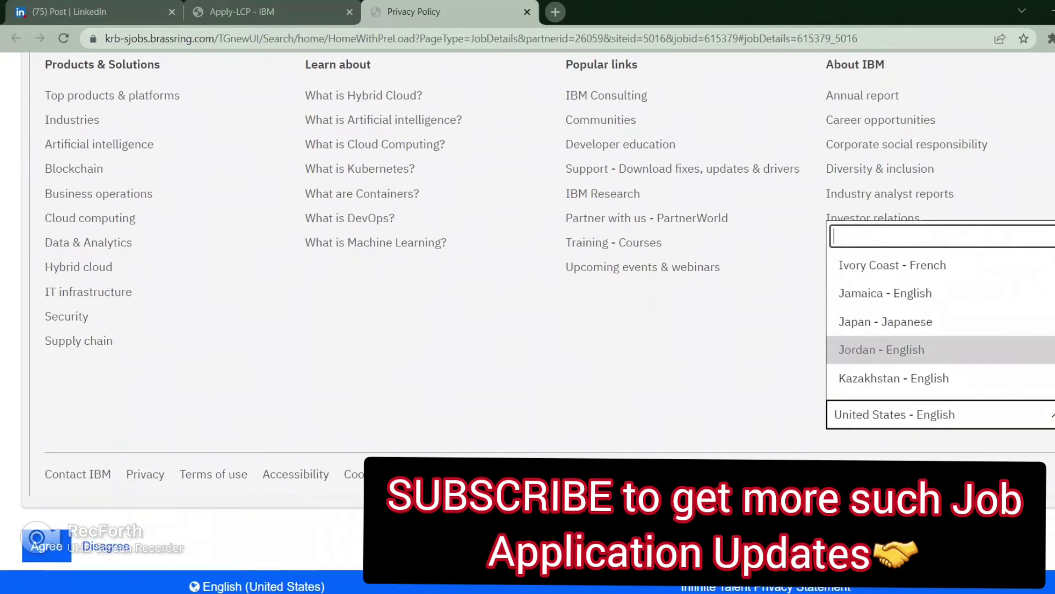
{"action": "scroll", "coordinate": [934, 320], "scroll_direction": "up", "scroll_amount": 3}
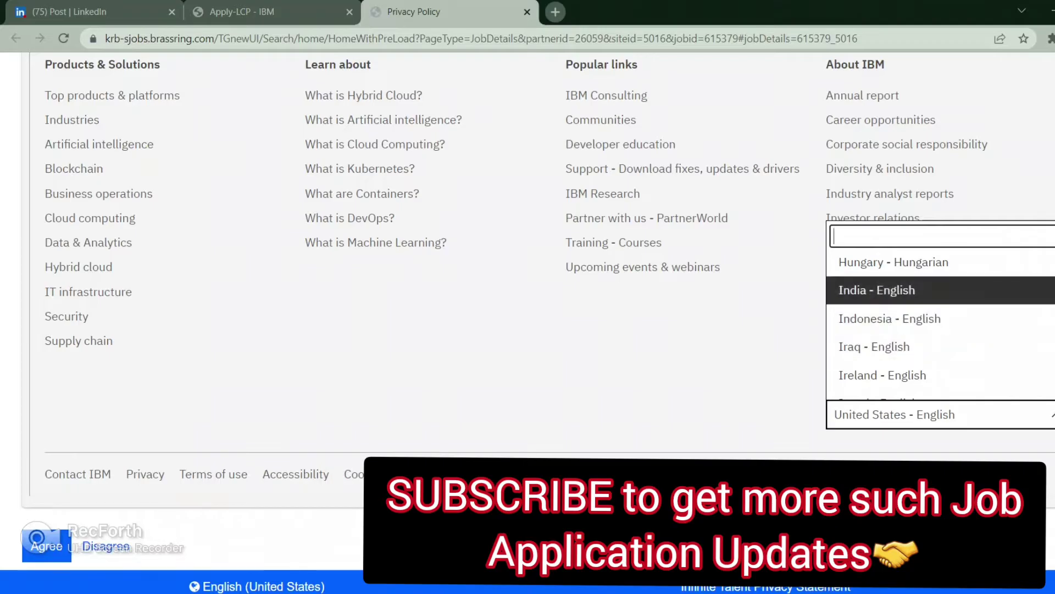
{"action": "left_click", "coordinate": [876, 291]}
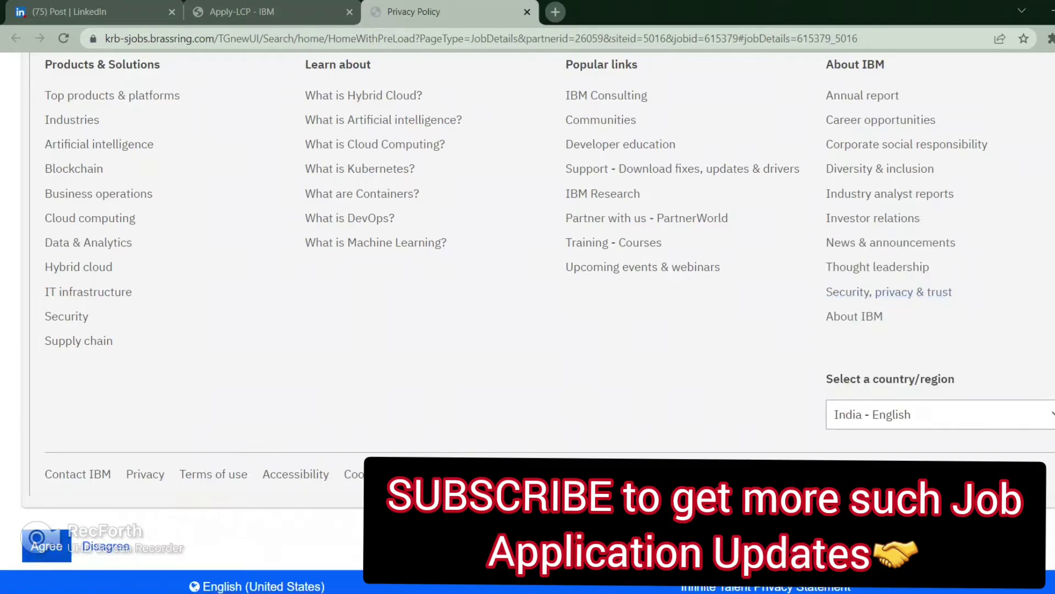
Step: Agree to the privacy notice, then enter the account email and password twice
{"action": "left_click", "coordinate": [46, 546]}
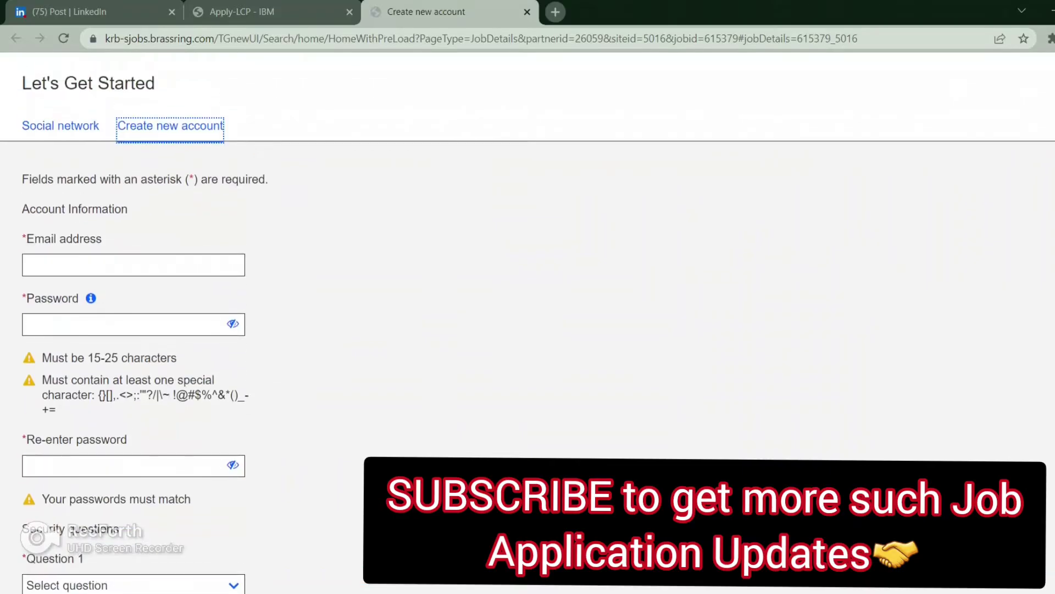
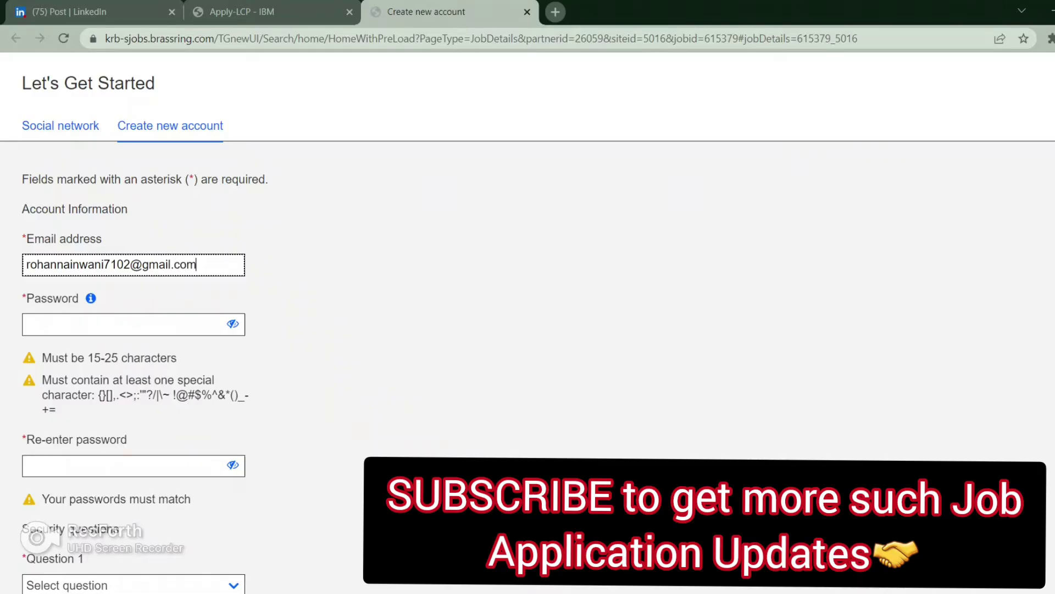
{"action": "left_click", "coordinate": [132, 324]}
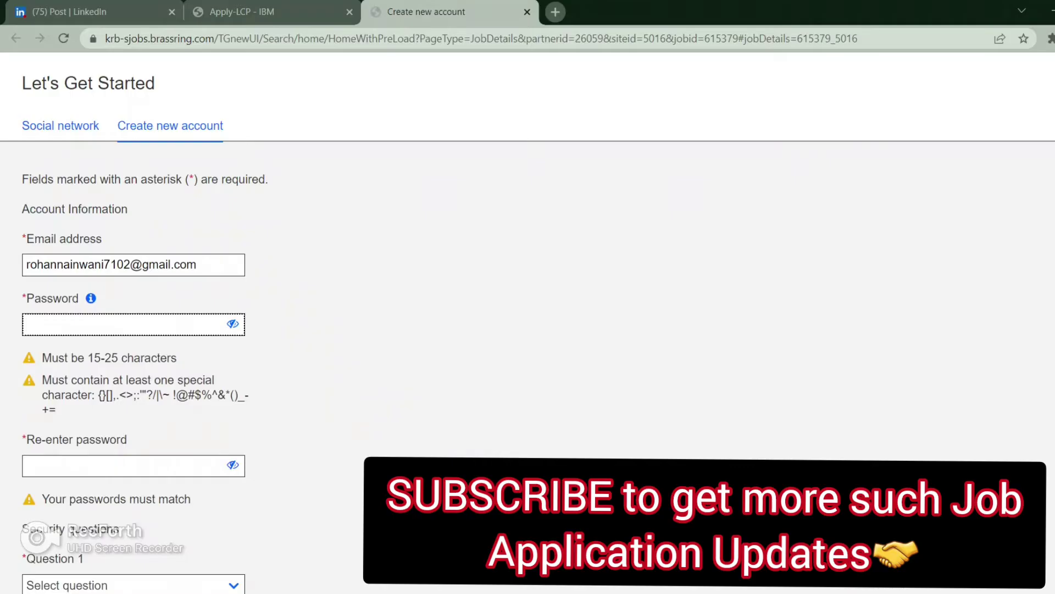
{"action": "type", "text": "••••••••••••••••"}
{"action": "left_click", "coordinate": [133, 466]}
{"action": "type", "text": "••••••"}
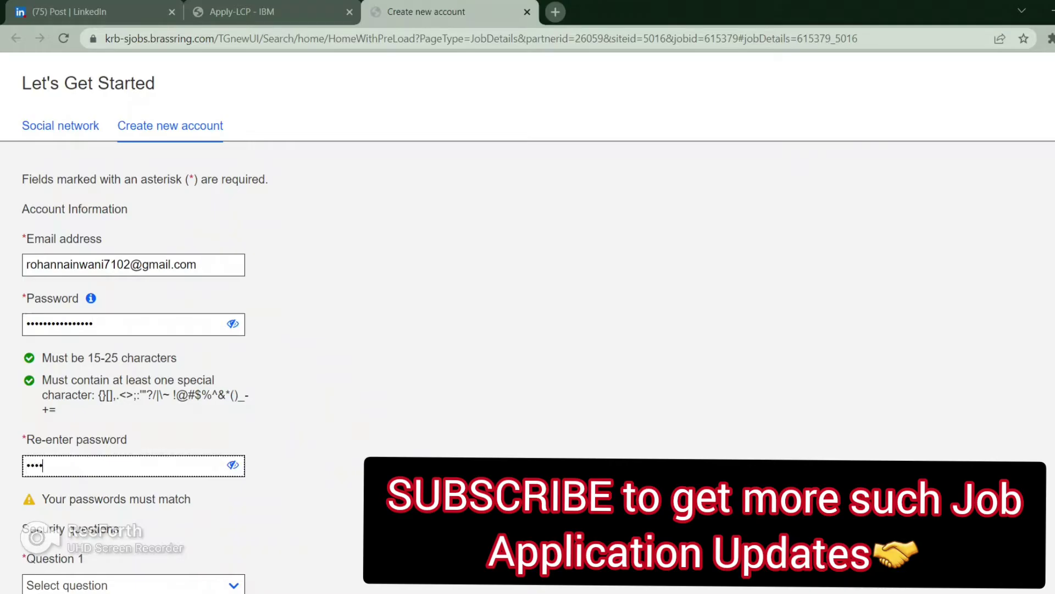
{"action": "type", "text": "••••••••••"}
Step: Choose the first-school security question, fill in its saved answer, and submit the account
{"action": "scroll", "coordinate": [528, 330], "scroll_direction": "down", "scroll_amount": 3}
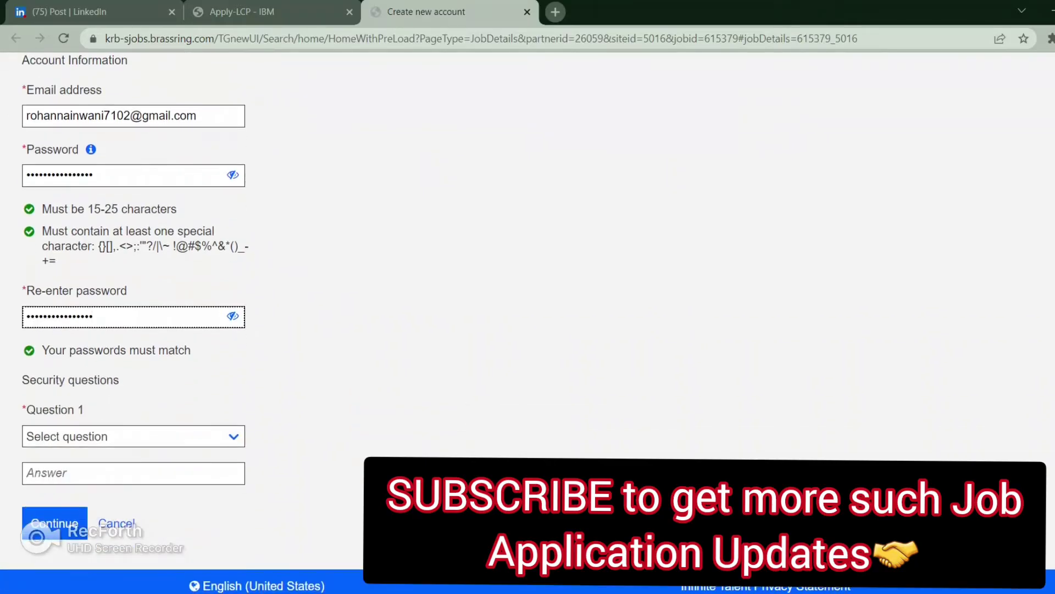
{"action": "left_click", "coordinate": [132, 436]}
{"action": "key", "text": "Down"}
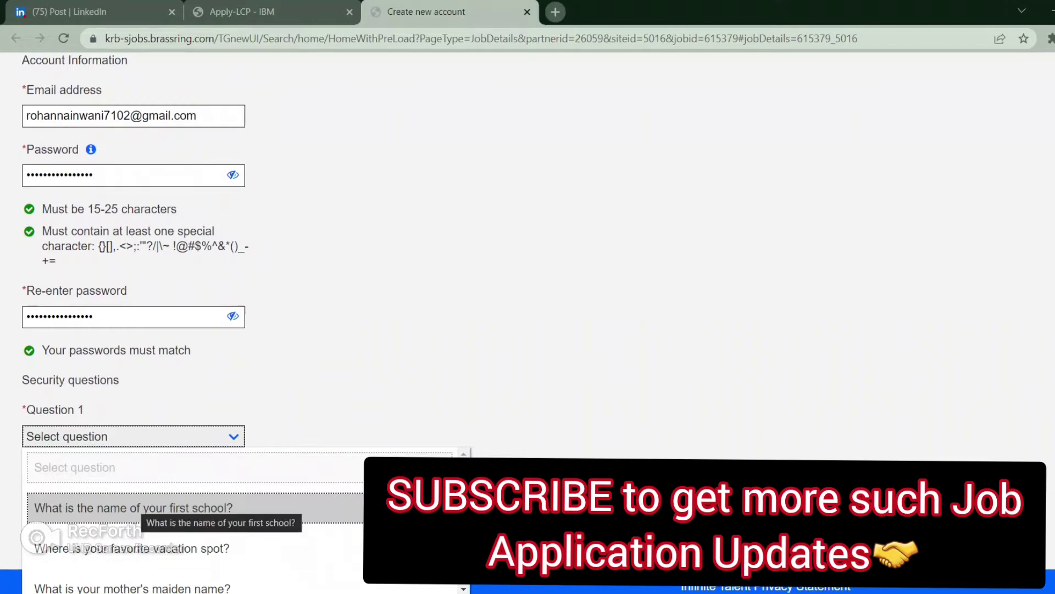
{"action": "key", "text": "Return"}
{"action": "key", "text": "Tab"}
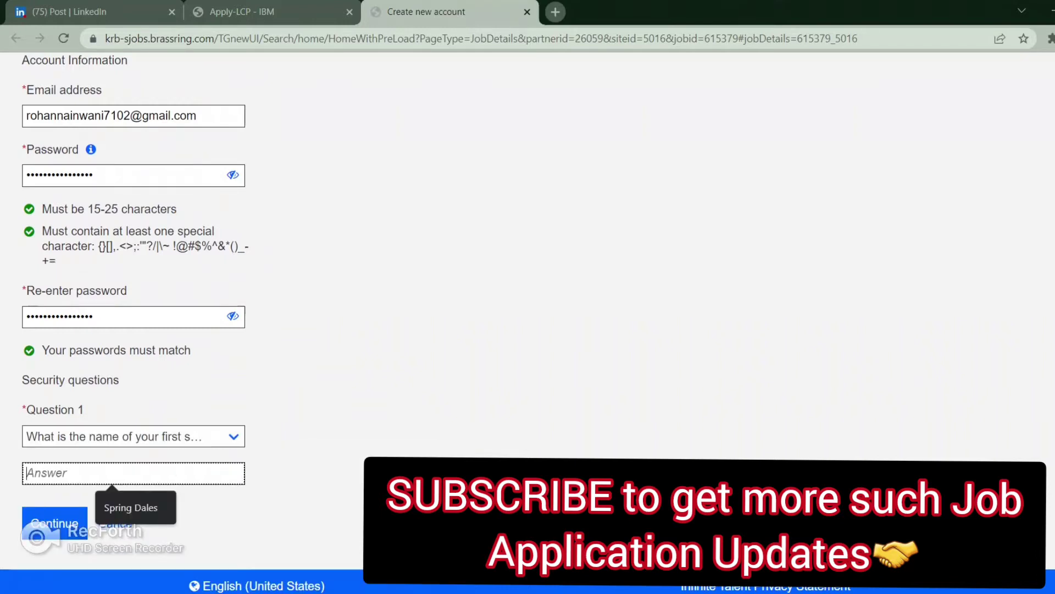
{"action": "key", "text": "Down"}
{"action": "key", "text": "Return"}
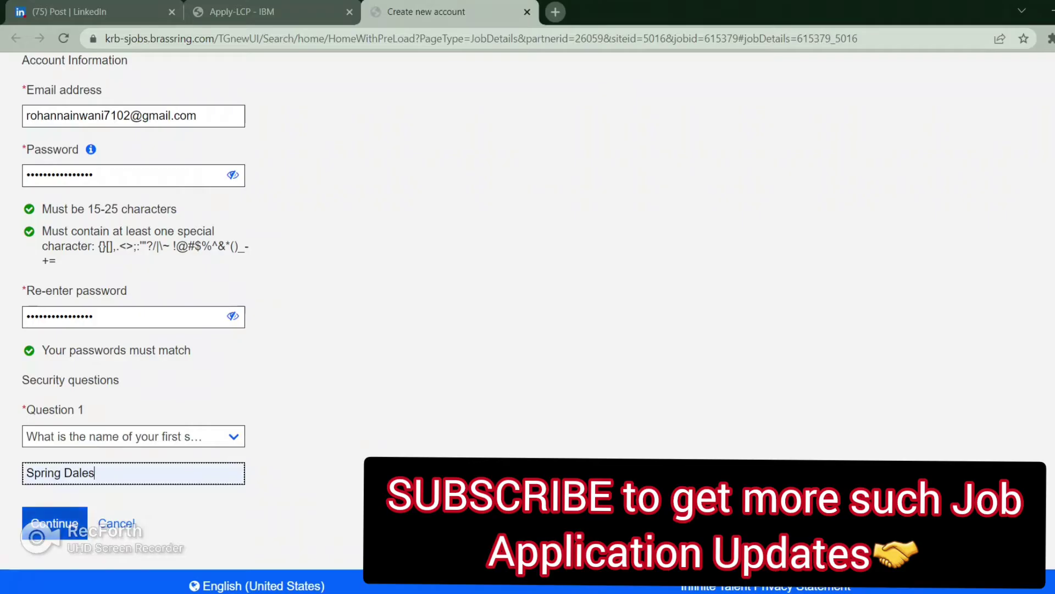
{"action": "key", "text": "Tab"}
{"action": "key", "text": "Return"}
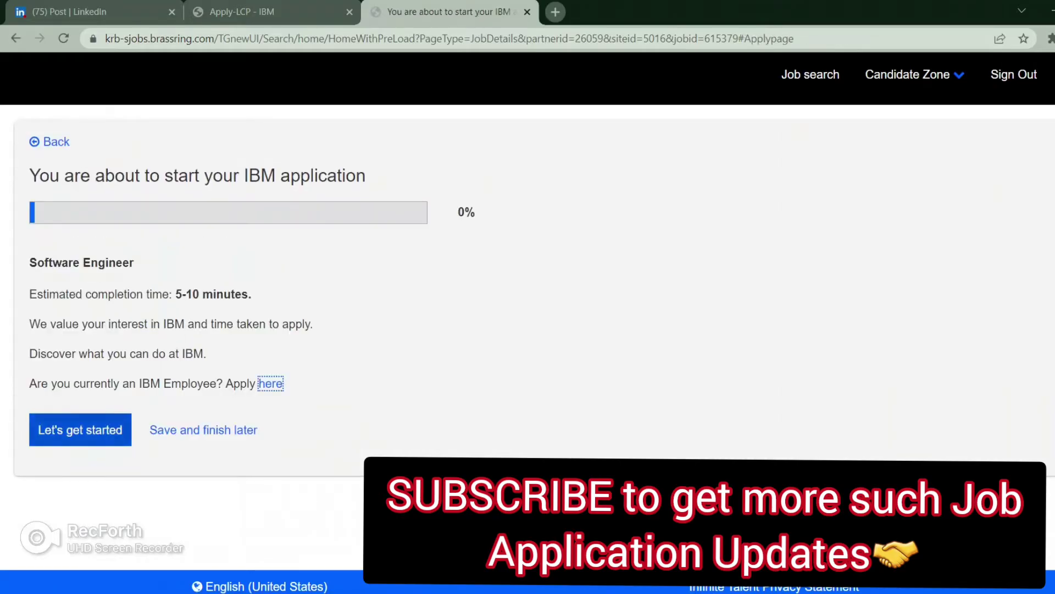
Step: Start the application, agree to the IBM privacy policy, and save to continue
{"action": "key", "text": "Tab"}
{"action": "key", "text": "Return"}
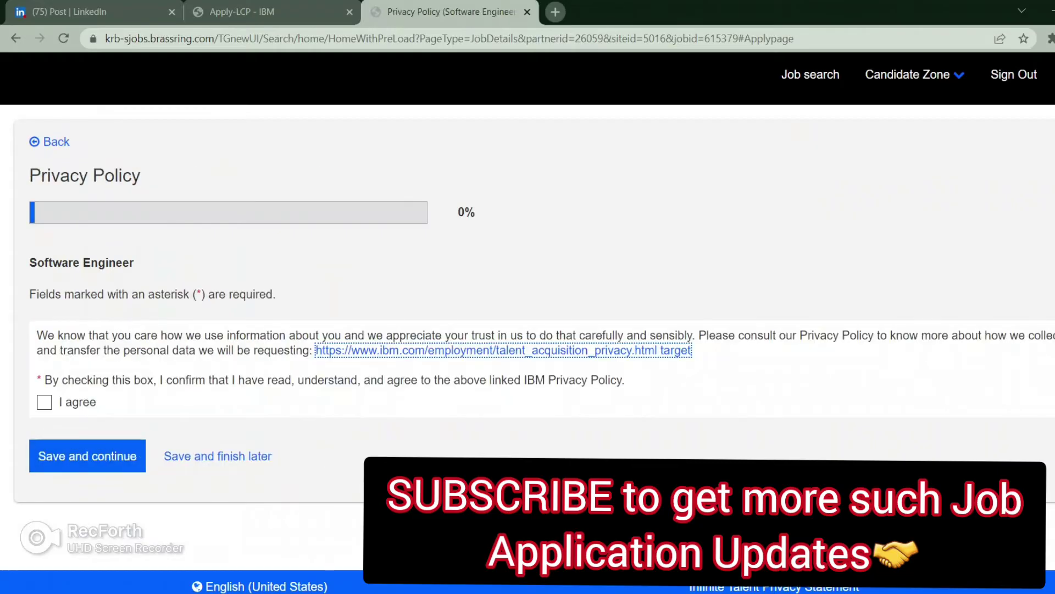
{"action": "key", "text": "Tab"}
{"action": "key", "text": "space"}
{"action": "key", "text": "Tab"}
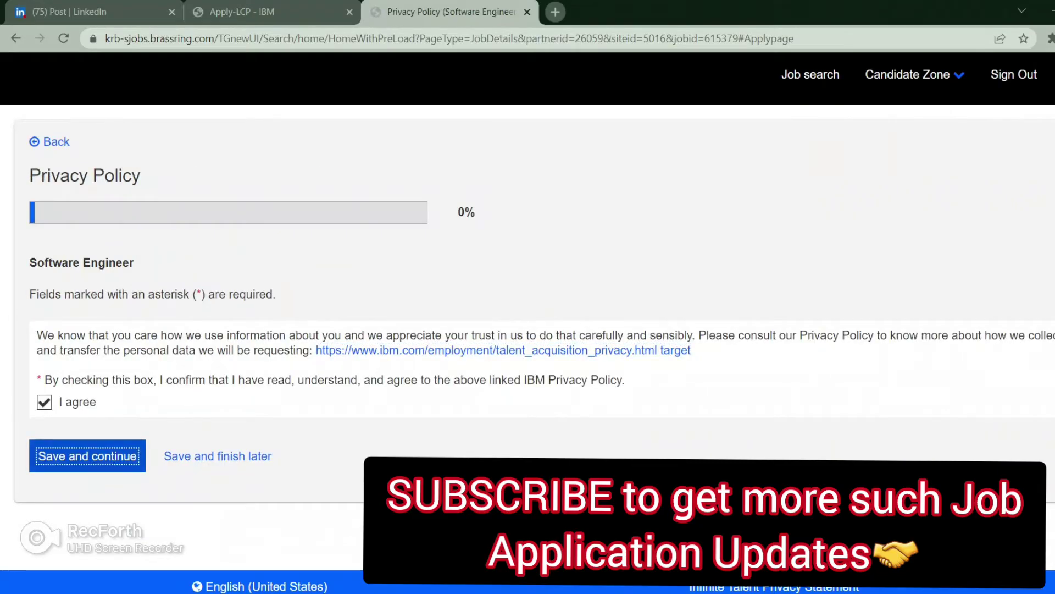
{"action": "key", "text": "Return"}
Step: Fill the legal name and address from saved autofill details
{"action": "scroll", "coordinate": [528, 297], "scroll_direction": "down", "scroll_amount": 1}
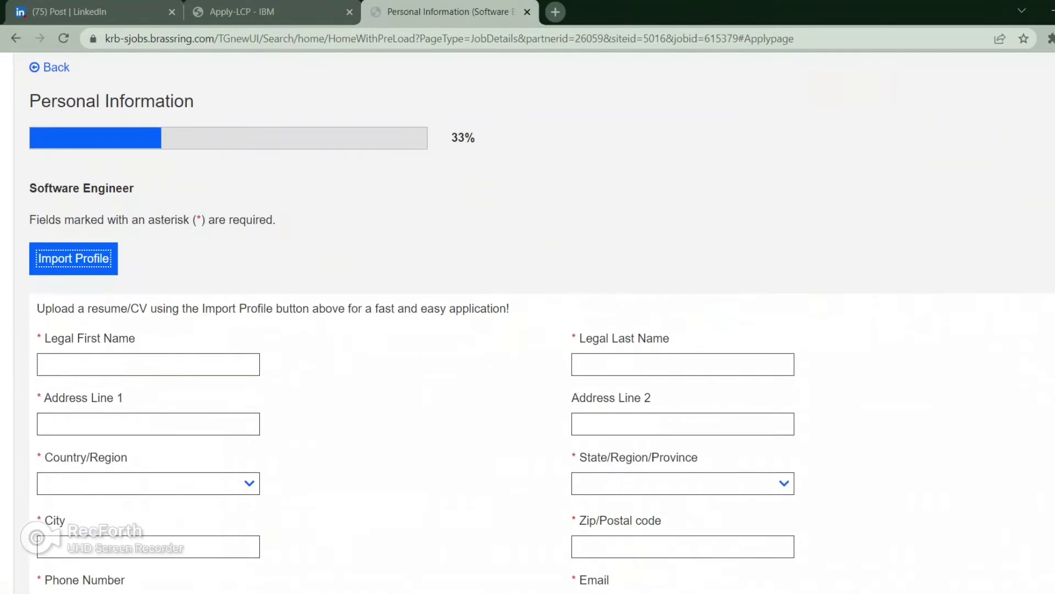
{"action": "key", "text": "Tab"}
{"action": "key", "text": "Down"}
{"action": "key", "text": "Down"}
{"action": "key", "text": "Return"}
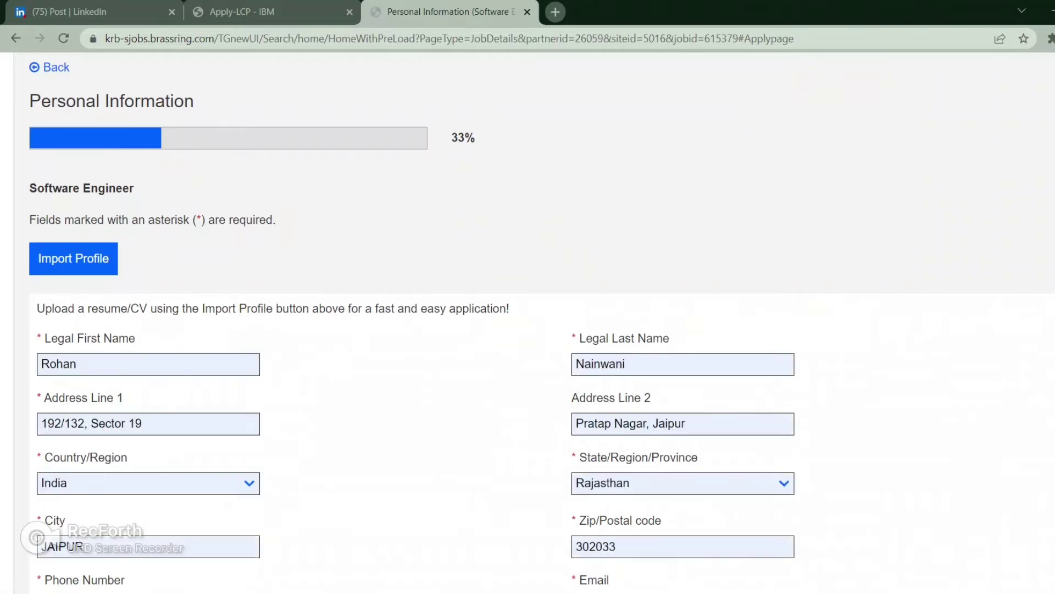
{"action": "scroll", "coordinate": [528, 296], "scroll_direction": "down", "scroll_amount": 1}
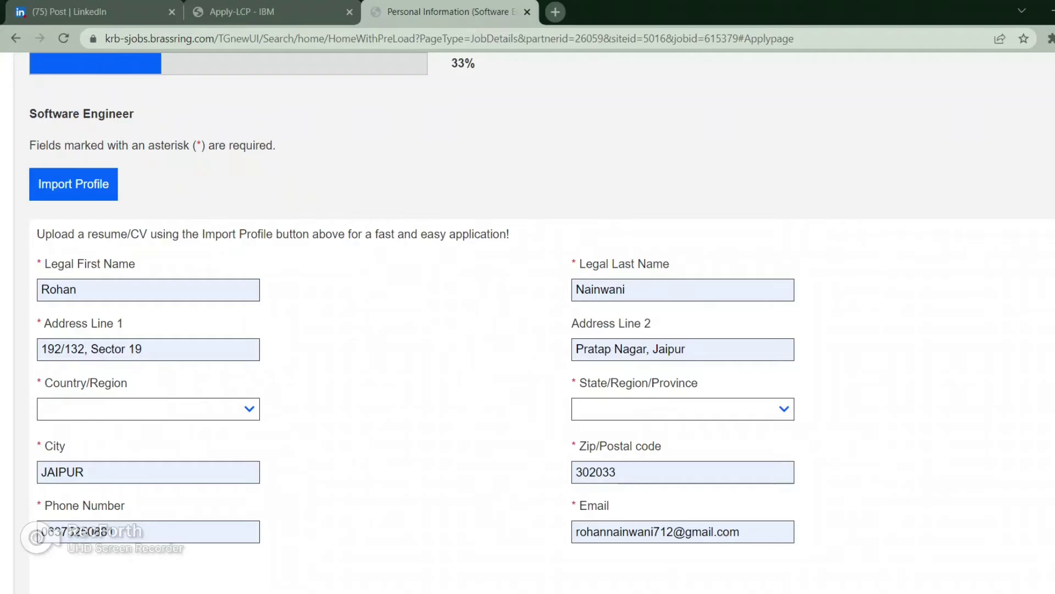
Step: Set the Country/Region field to India
{"action": "left_click", "coordinate": [250, 410]}
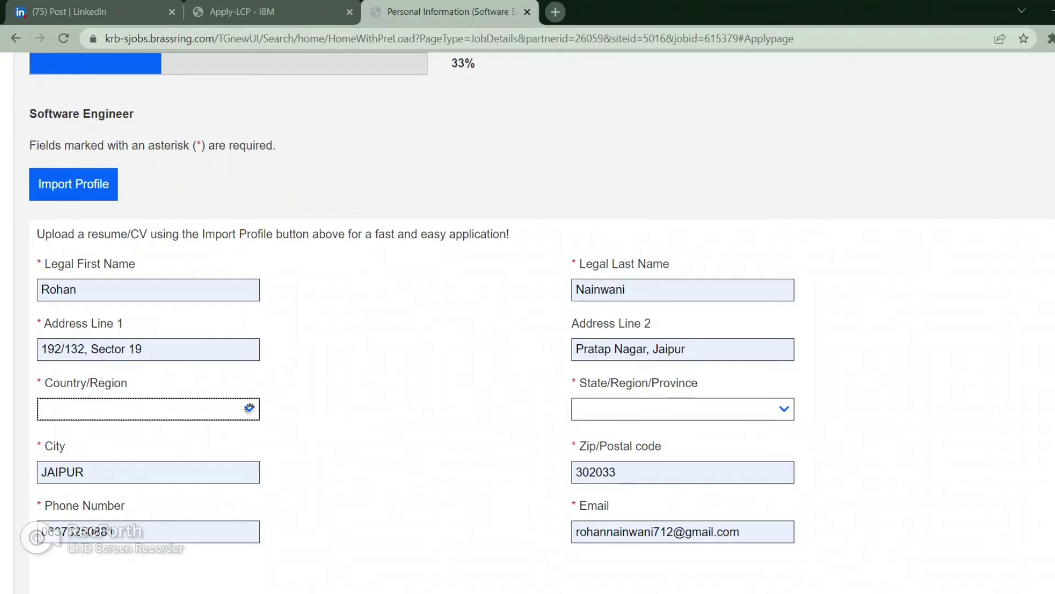
{"action": "scroll", "coordinate": [528, 330], "scroll_direction": "down", "scroll_amount": 1}
{"action": "left_click", "coordinate": [250, 335]}
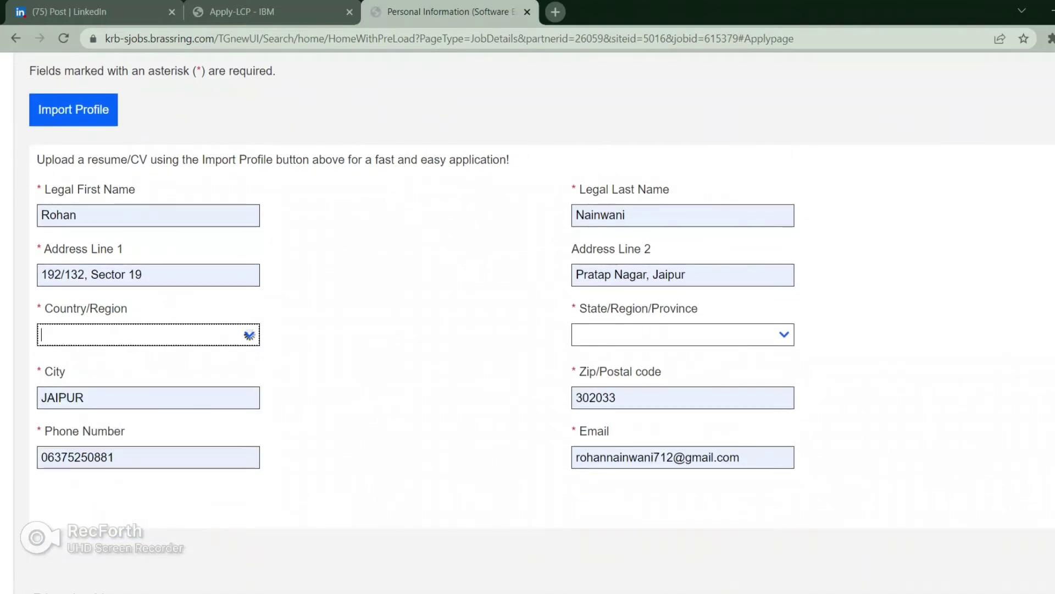
{"action": "right_click", "coordinate": [249, 334]}
{"action": "left_click", "coordinate": [250, 334]}
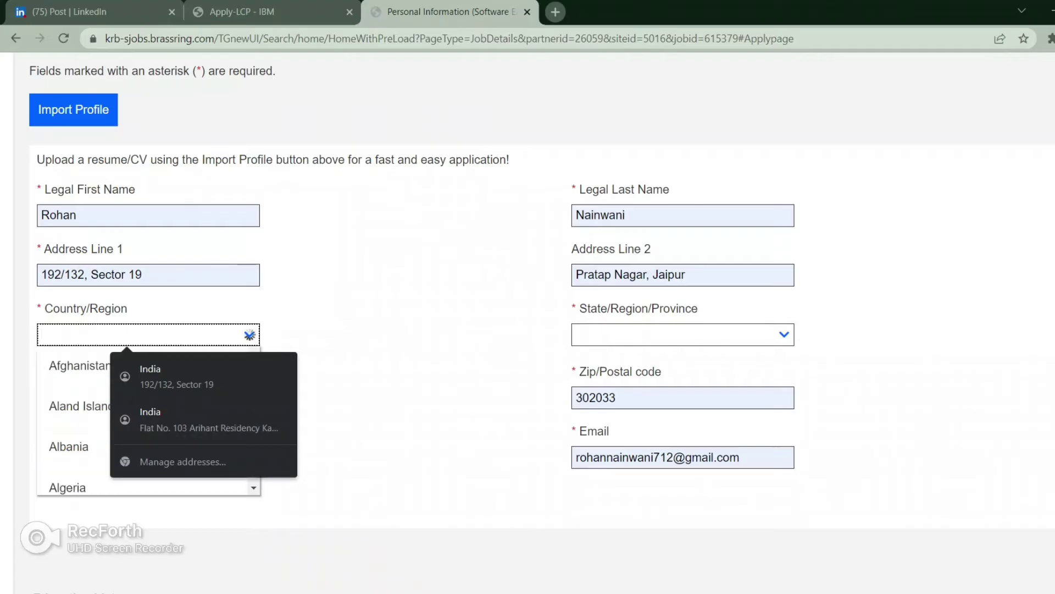
{"action": "left_click", "coordinate": [250, 334]}
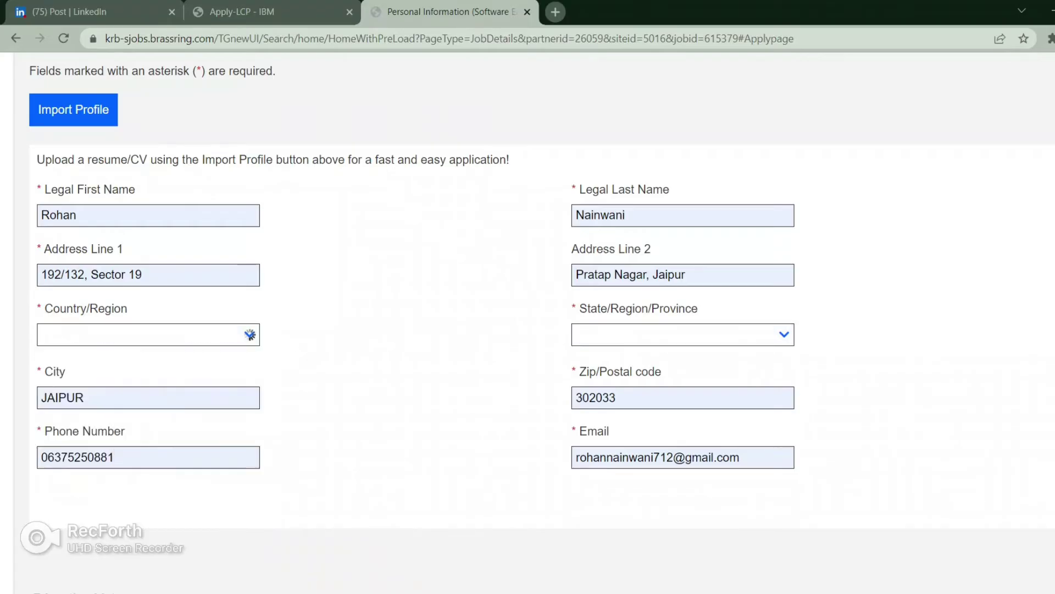
{"action": "left_click", "coordinate": [250, 334]}
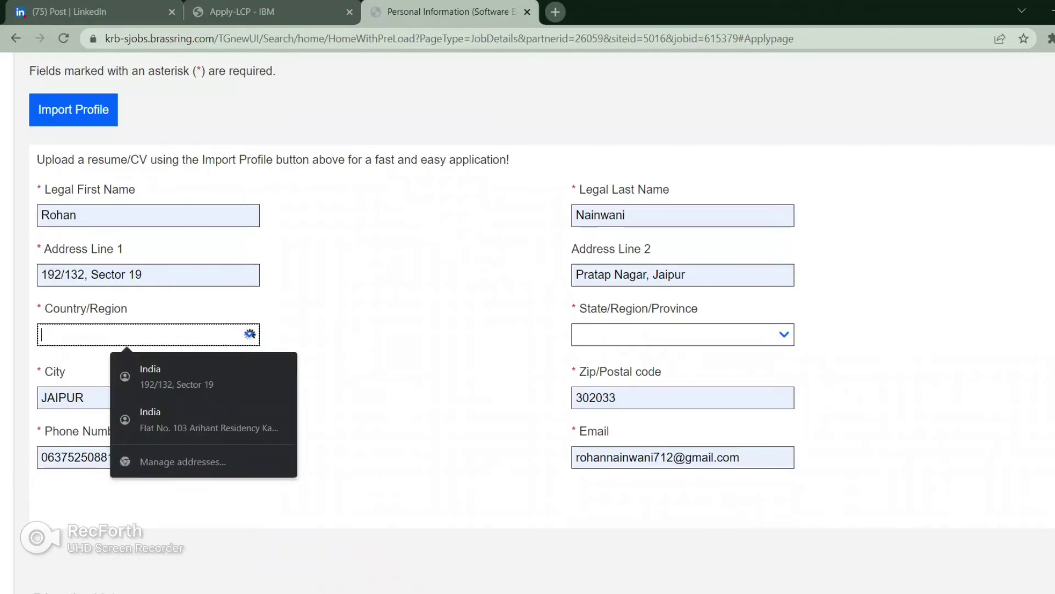
{"action": "type", "text": "India"}
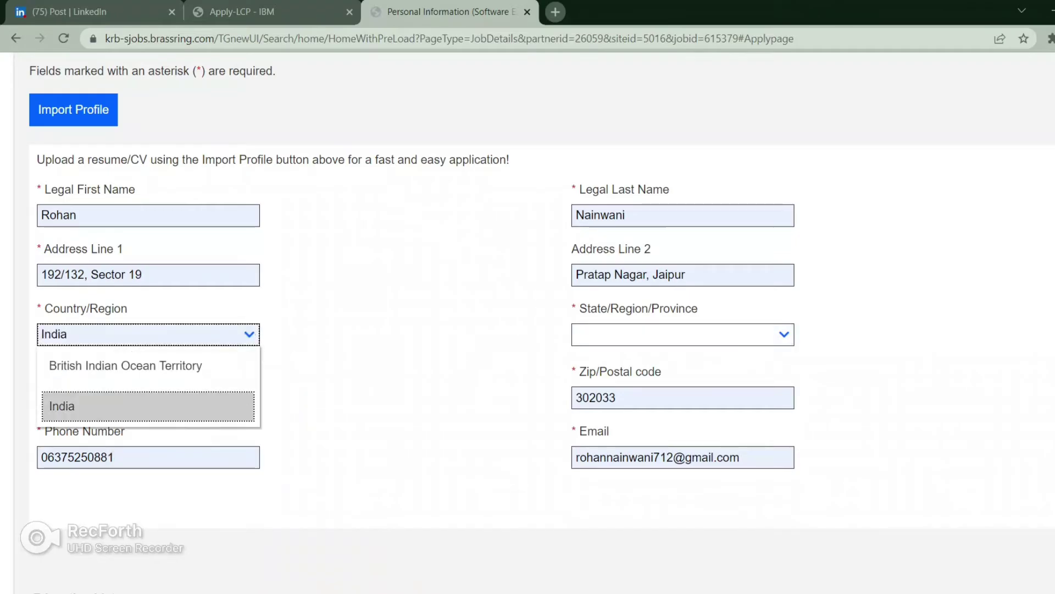
{"action": "key", "text": "Return"}
{"action": "key", "text": "Tab"}
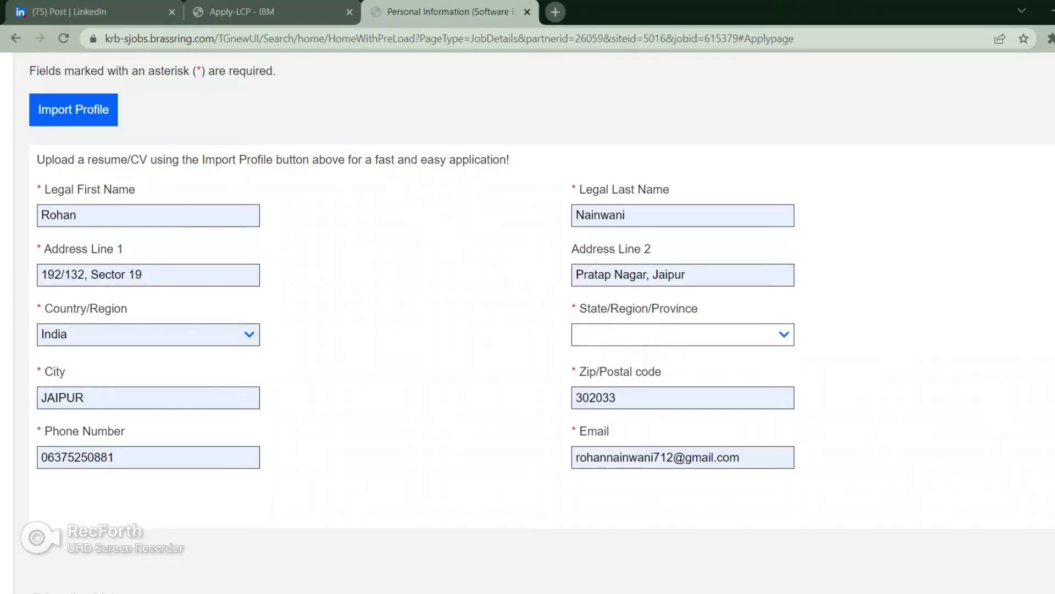
{"action": "left_click", "coordinate": [67, 333]}
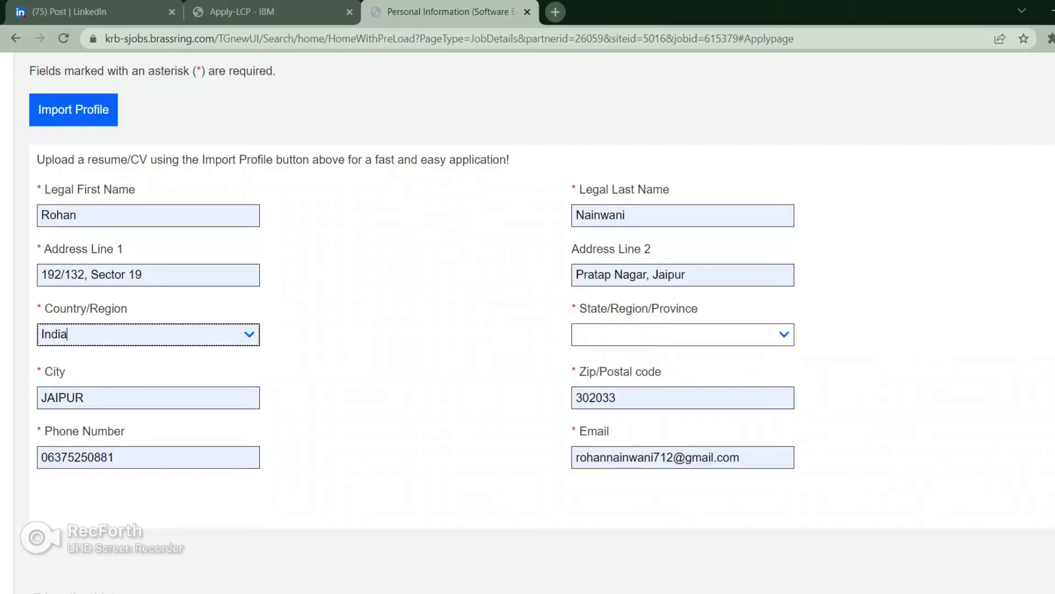
{"action": "key", "text": "Tab"}
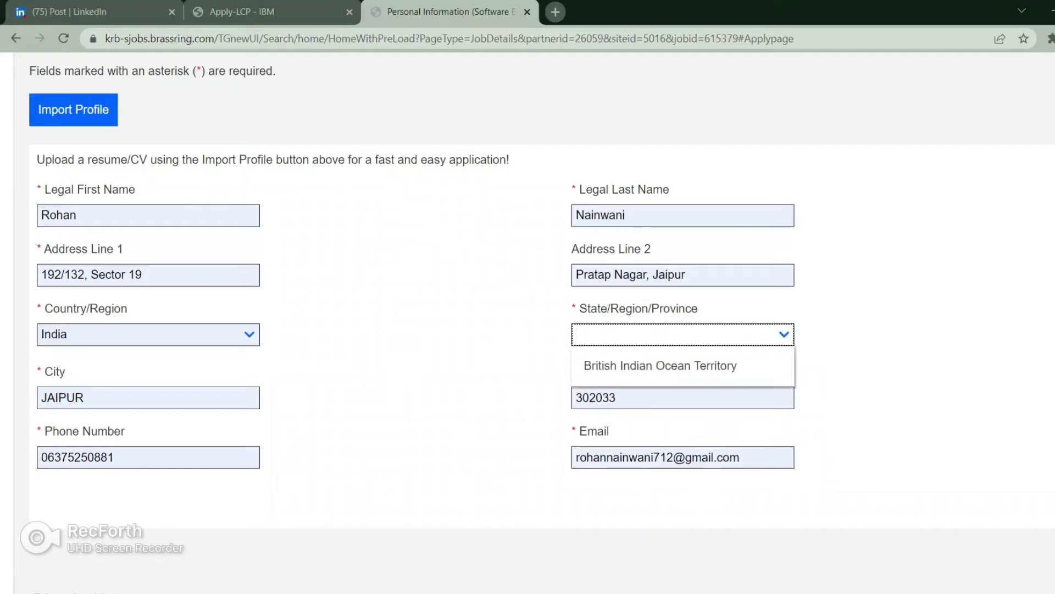
Step: Correct the email address by inserting the missing 0
{"action": "scroll", "coordinate": [659, 215], "scroll_direction": "down", "scroll_amount": 2}
{"action": "scroll", "coordinate": [659, 214], "scroll_direction": "up", "scroll_amount": 1}
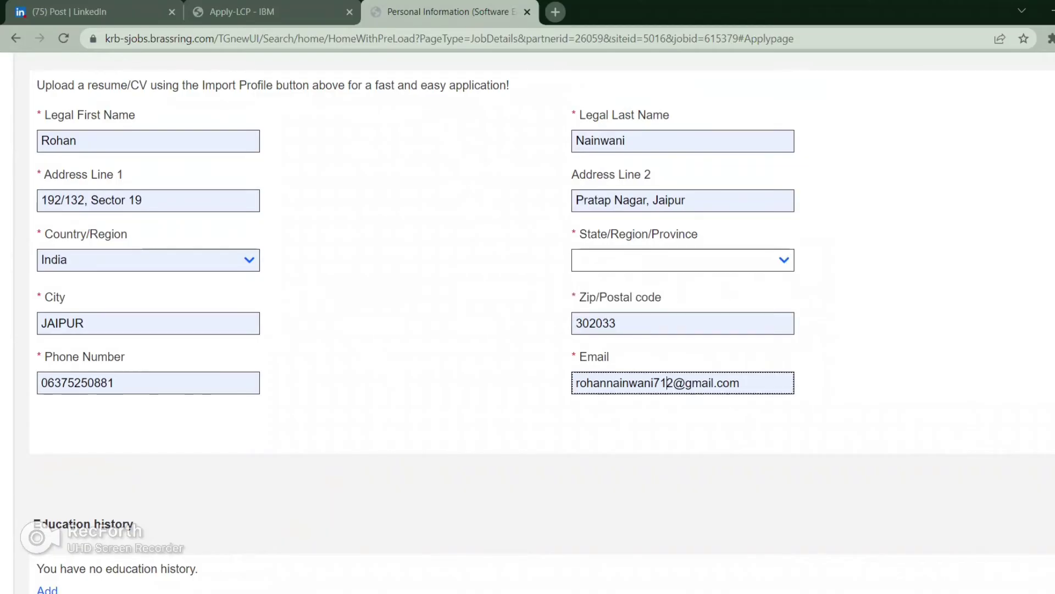
{"action": "left_click", "coordinate": [659, 382]}
{"action": "type", "text": "0"}
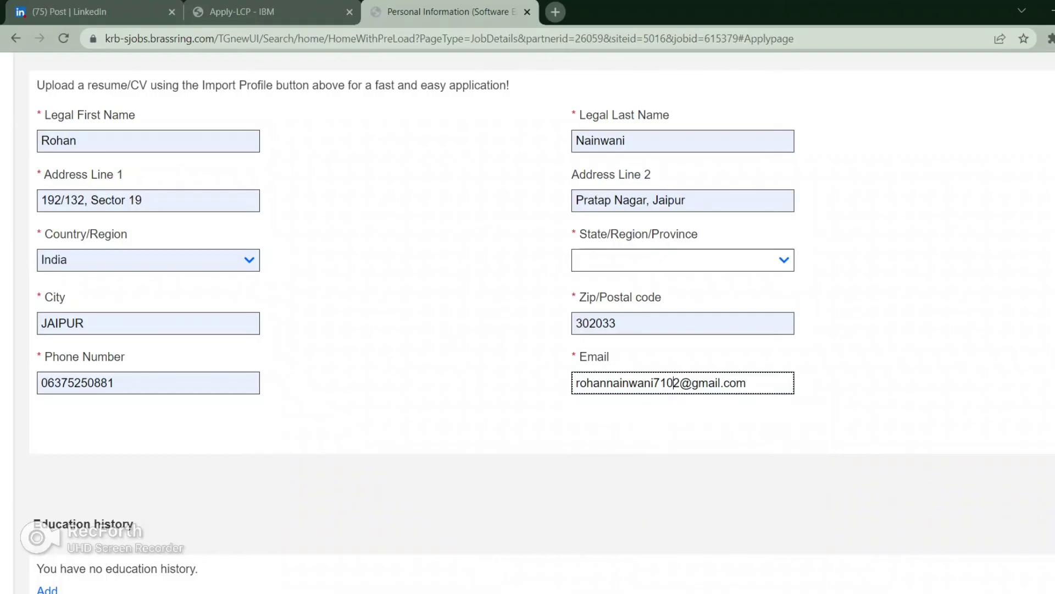
Step: Set the State/Region/Province to Rajasthan from autofill suggestions
{"action": "left_click", "coordinate": [683, 259]}
{"action": "key", "text": "Down"}
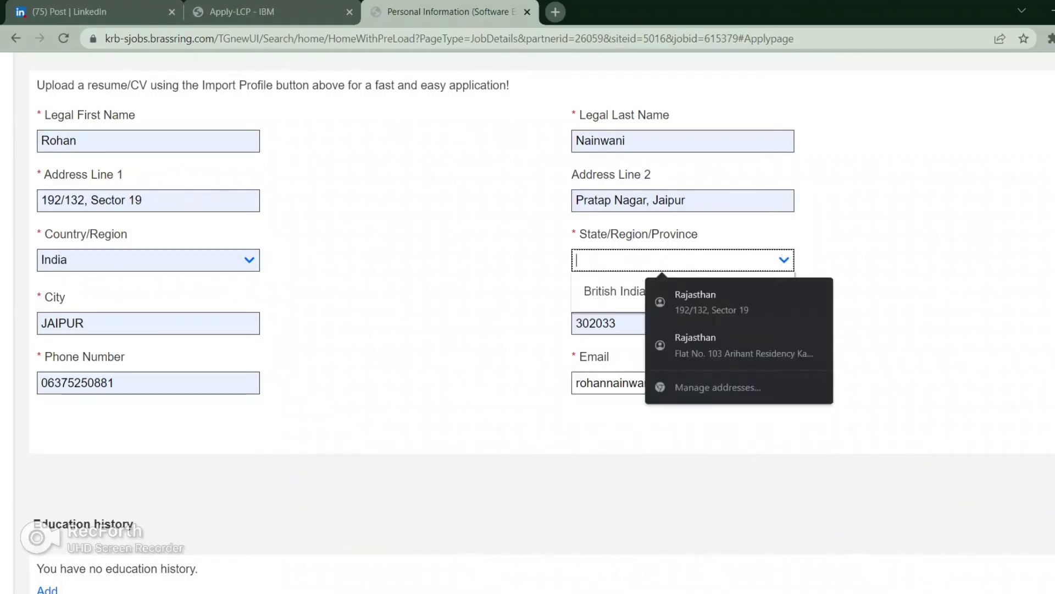
{"action": "key", "text": "Down"}
{"action": "key", "text": "Return"}
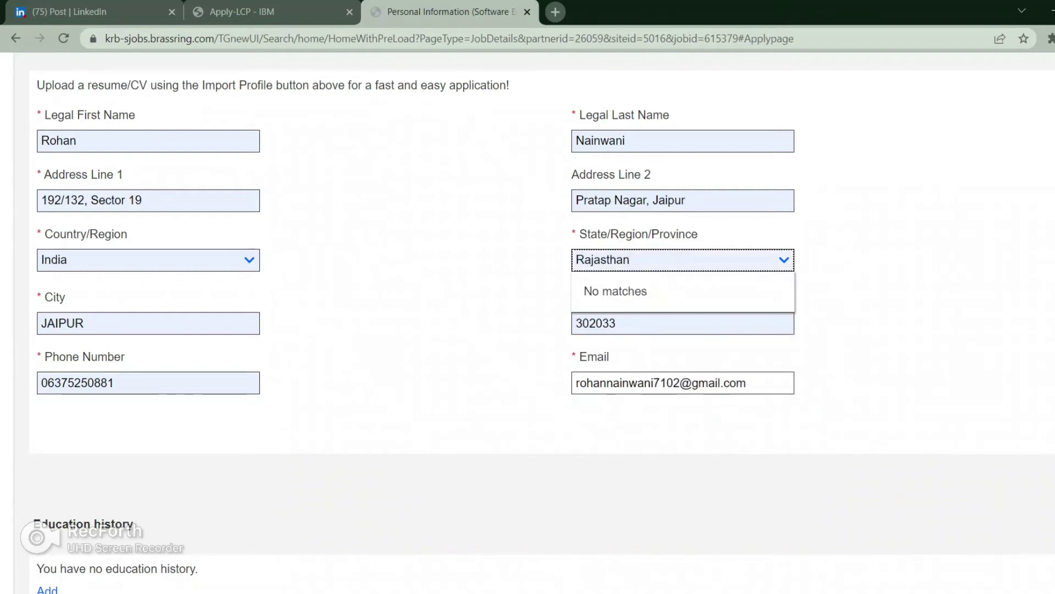
Step: Add an education entry for JECRC University, marked as most recent education
{"action": "left_click", "coordinate": [47, 589]}
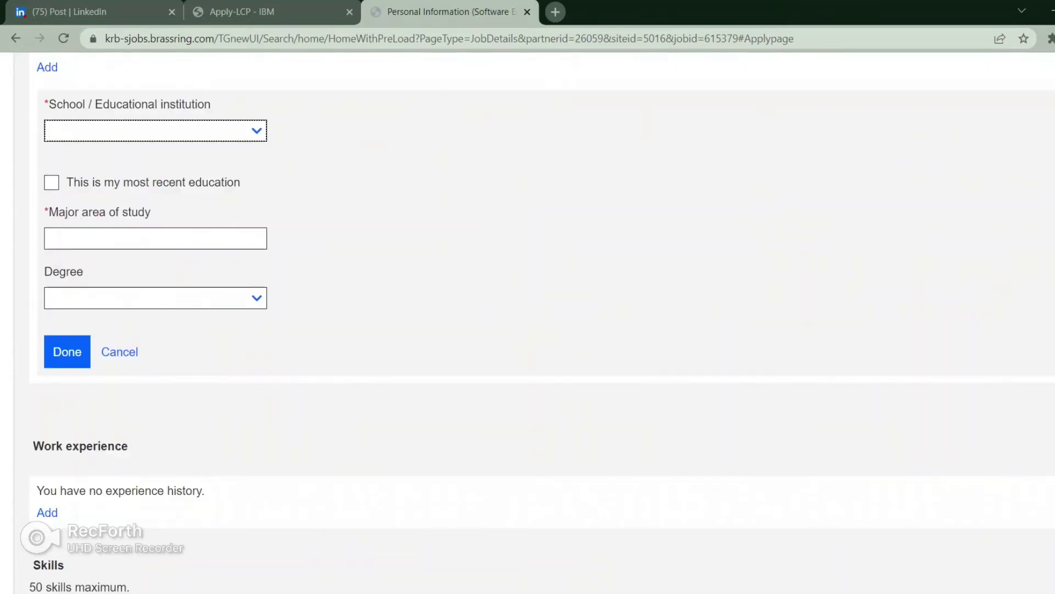
{"action": "type", "text": "JECRC"}
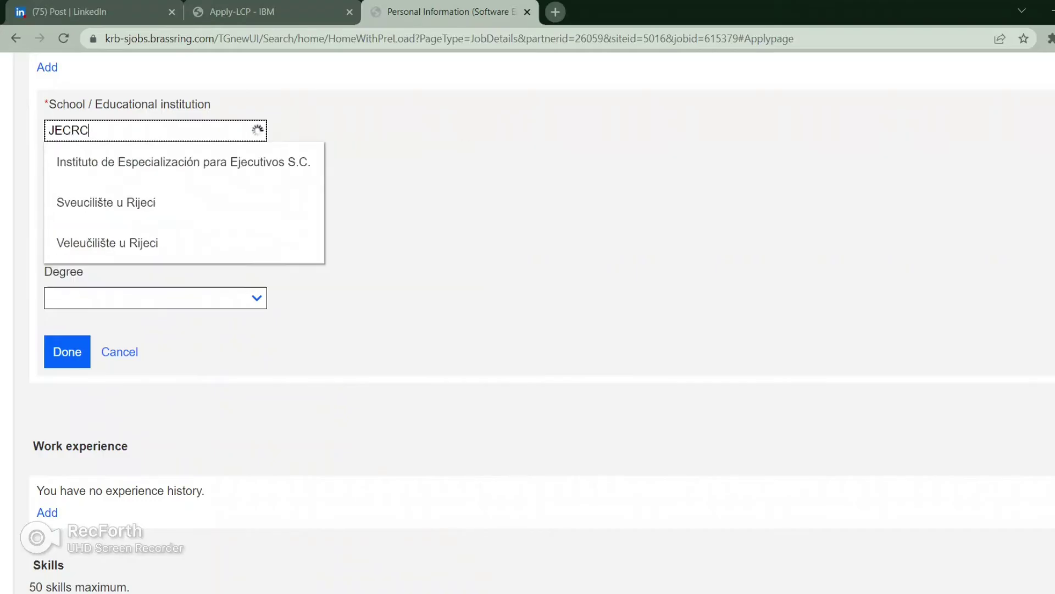
{"action": "type", "text": " U"}
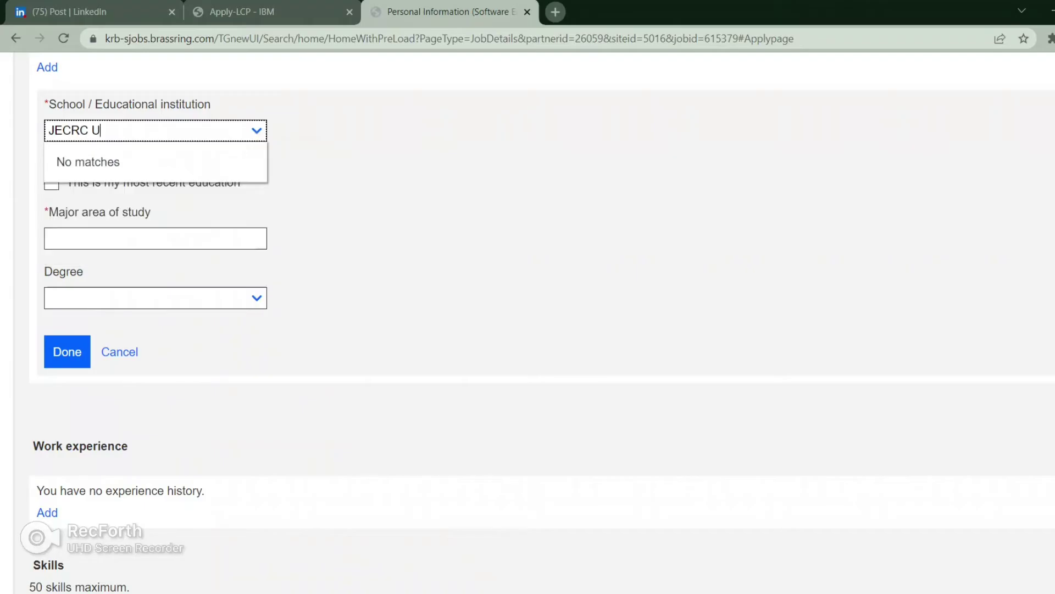
{"action": "type", "text": "niversity"}
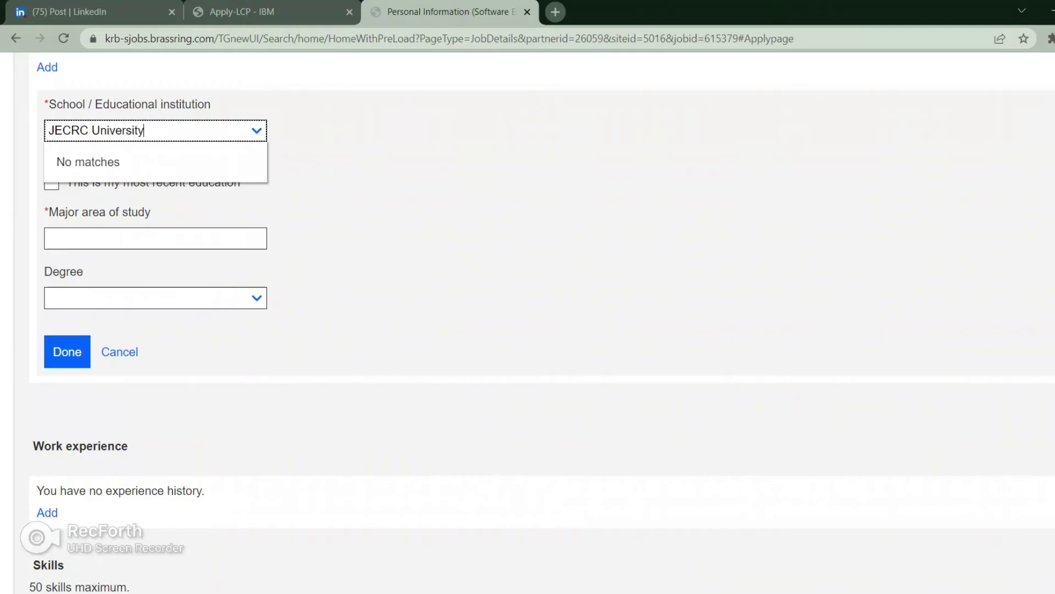
{"action": "key", "text": "Tab"}
{"action": "key", "text": "space"}
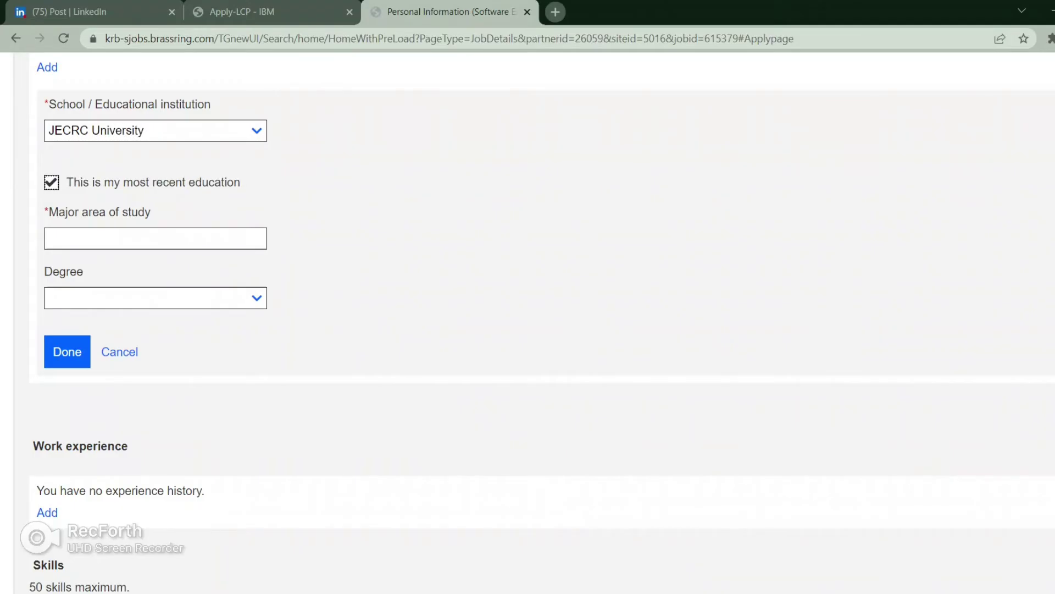
{"action": "key", "text": "Tab"}
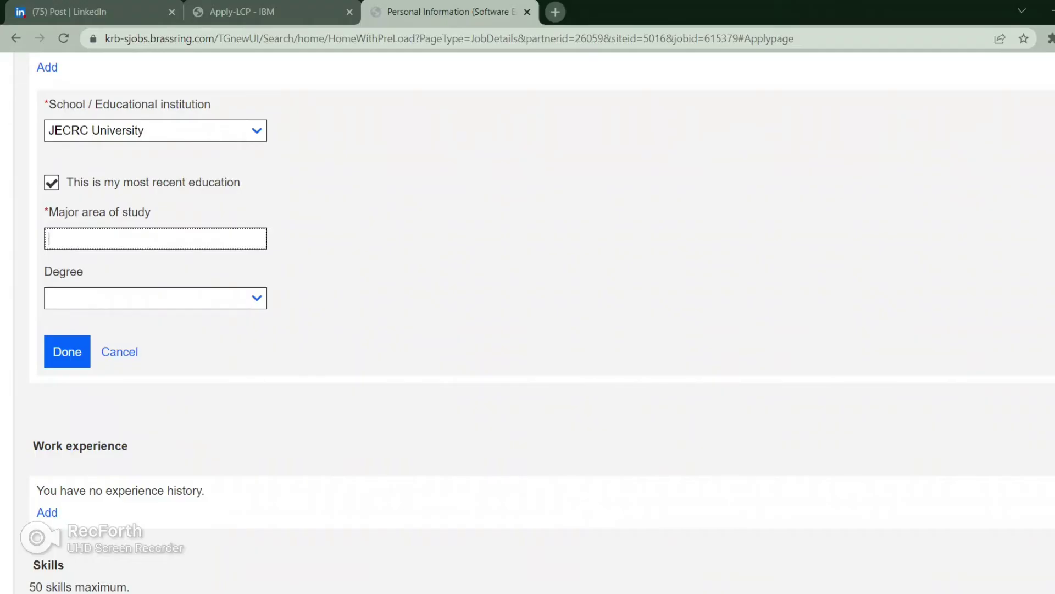
Step: Enter the major as 'BCA with Cloud Computing and Full Stack Development'
{"action": "type", "text": "BCA with"}
{"action": "type", "text": "clo"}
{"action": "key", "text": "BackSpace"}
{"action": "key", "text": "BackSpace"}
{"action": "key", "text": "BackSpace"}
{"action": "key", "text": "BackSpace"}
{"action": "type", "text": "Cloud"}
{"action": "type", "text": "Co"}
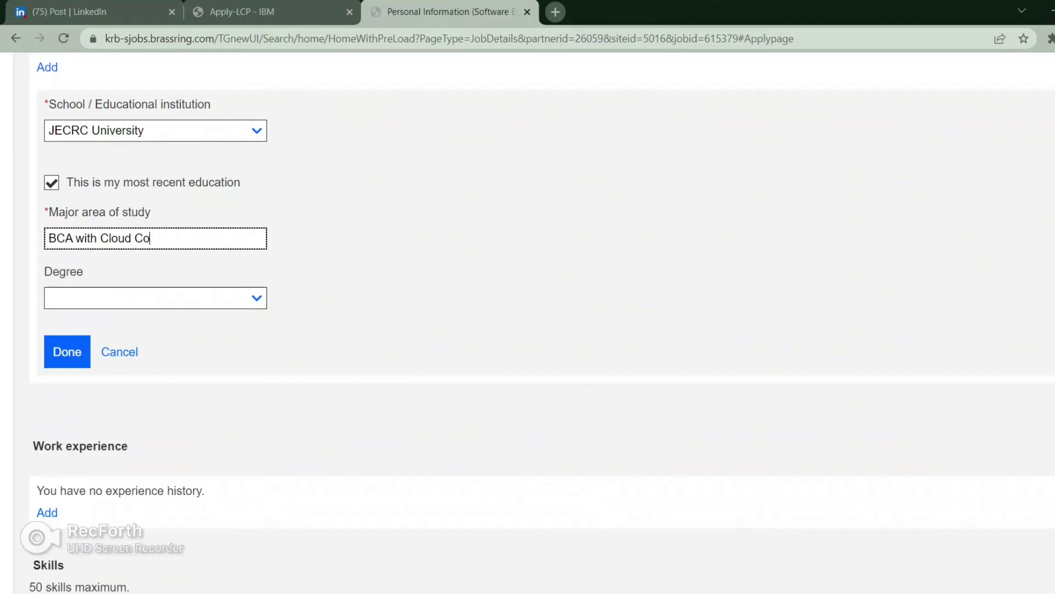
{"action": "type", "text": "mputing and Full"}
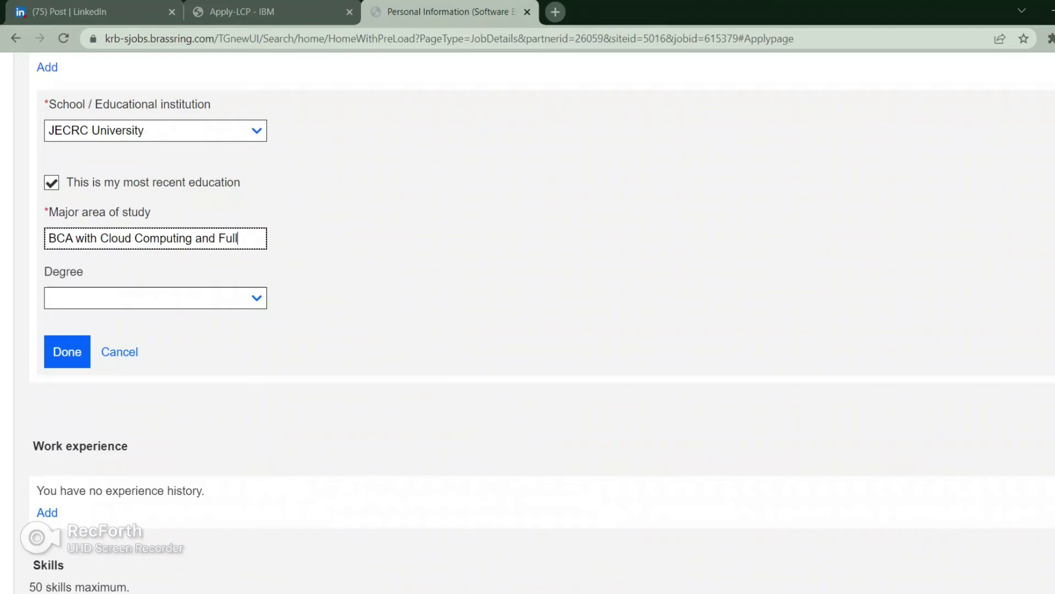
{"action": "type", "text": " Stac"}
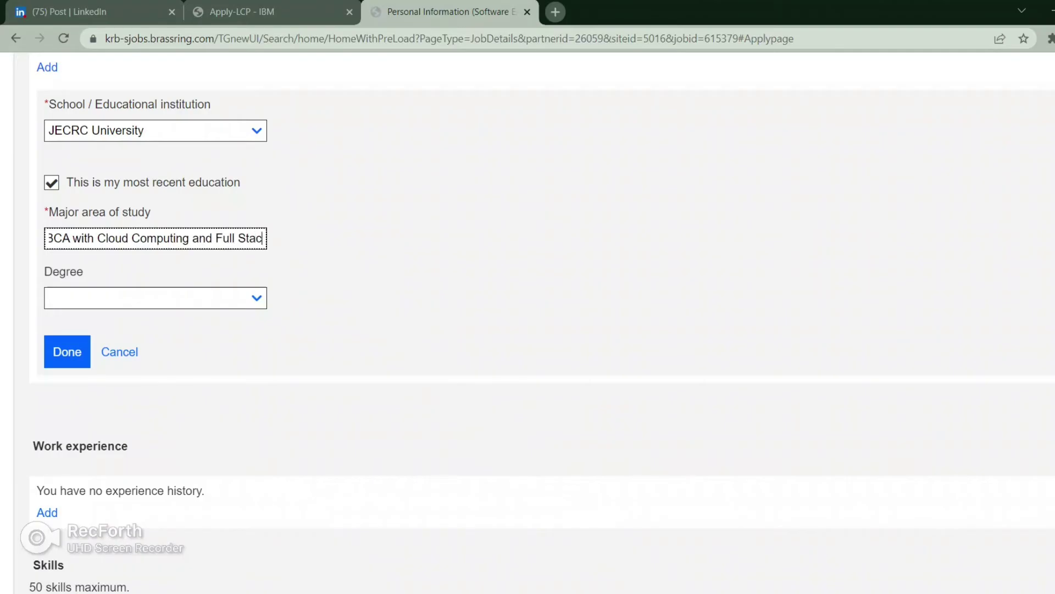
{"action": "type", "text": "k DE"}
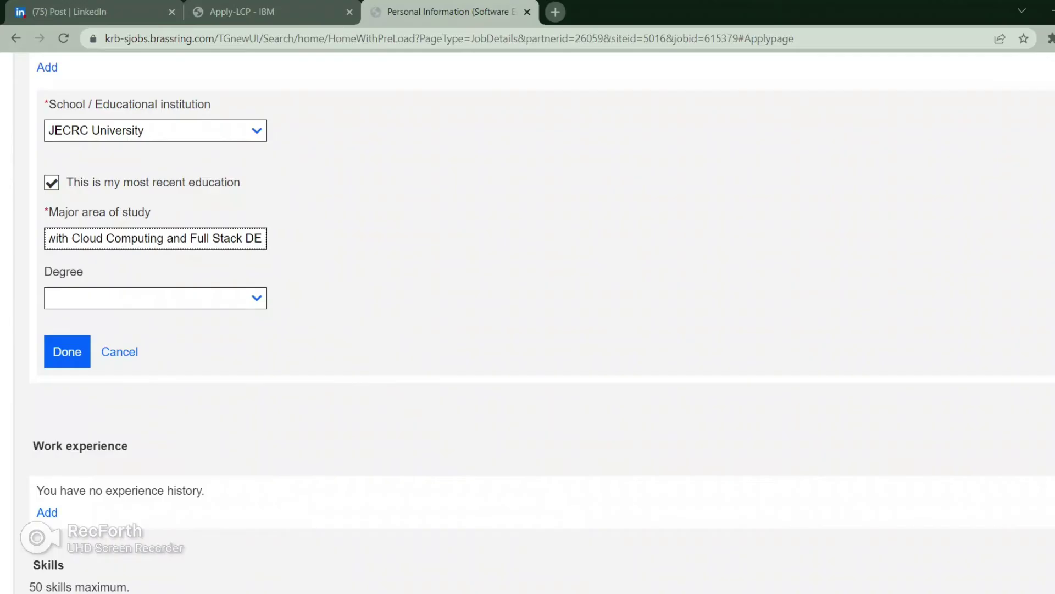
{"action": "key", "text": "BackSpace"}
{"action": "type", "text": "ev"}
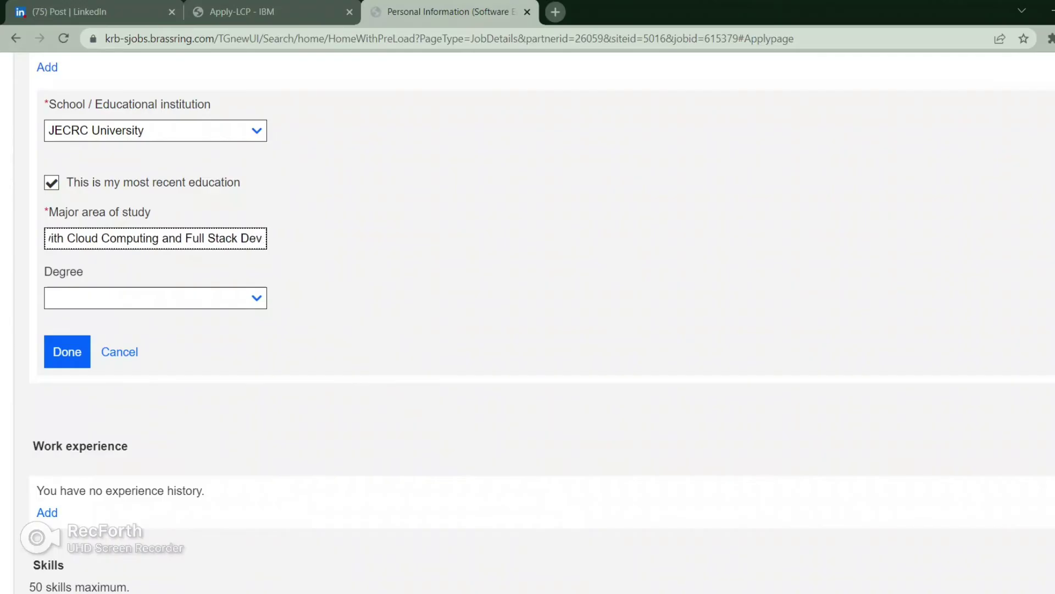
{"action": "type", "text": "elopm"}
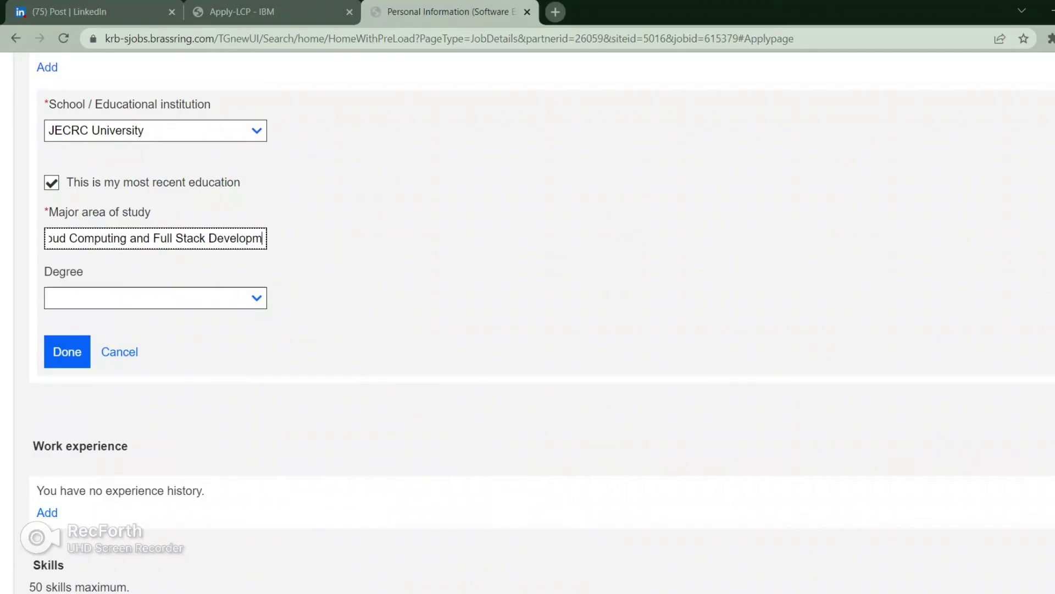
{"action": "type", "text": "ent"}
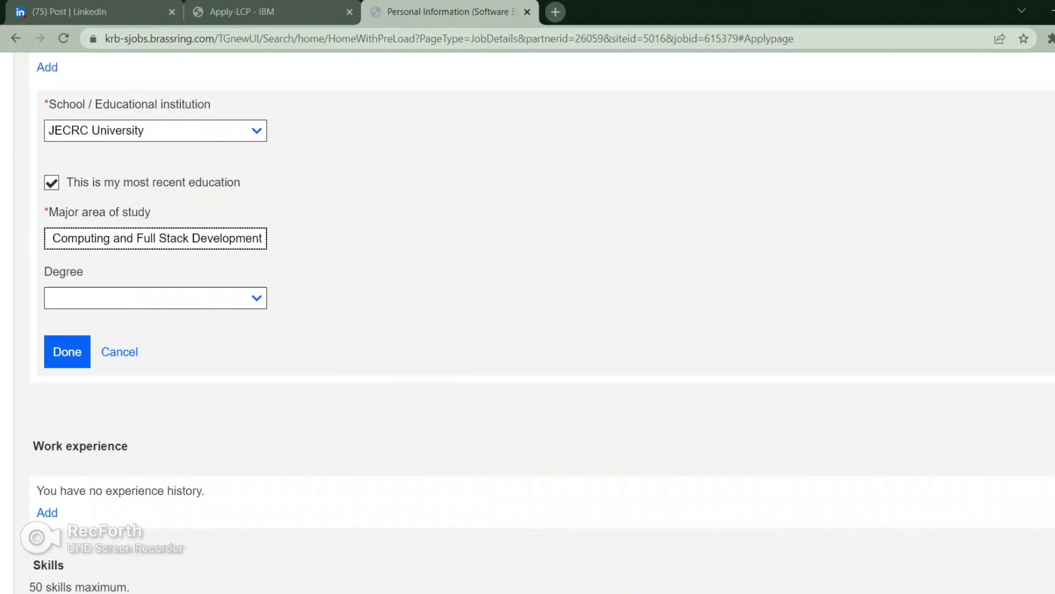
Step: Set the degree to Bachelor's degree and save the education entry
{"action": "left_click", "coordinate": [154, 297]}
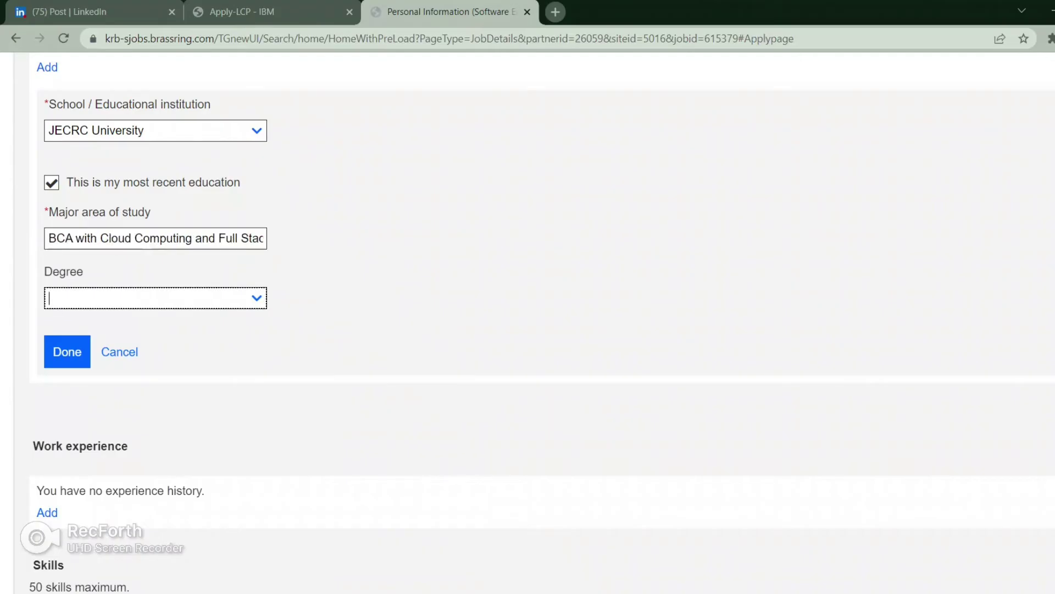
{"action": "type", "text": "Ba"}
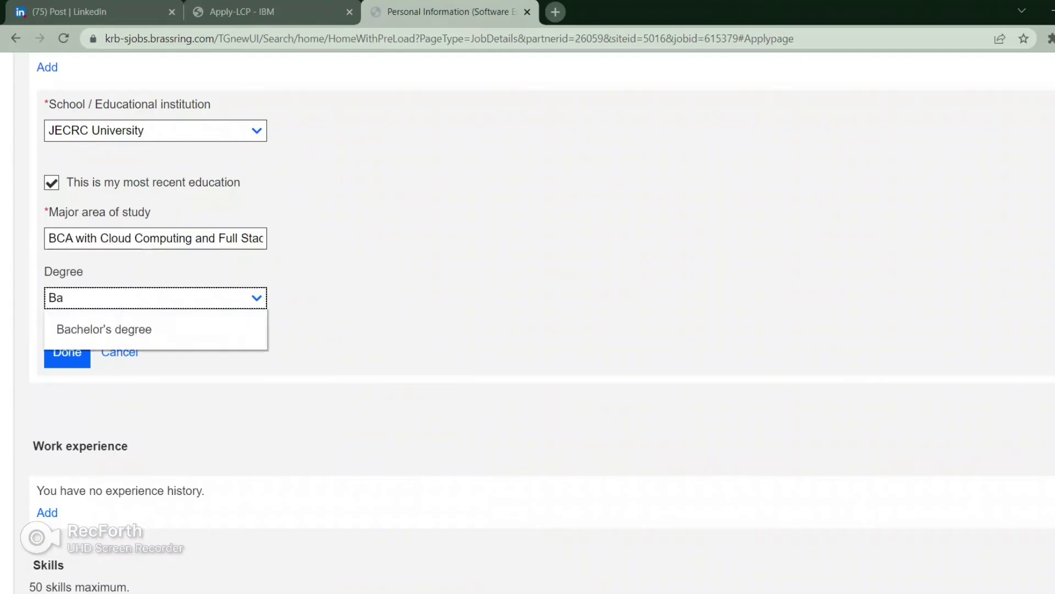
{"action": "key", "text": "Down"}
{"action": "key", "text": "Return"}
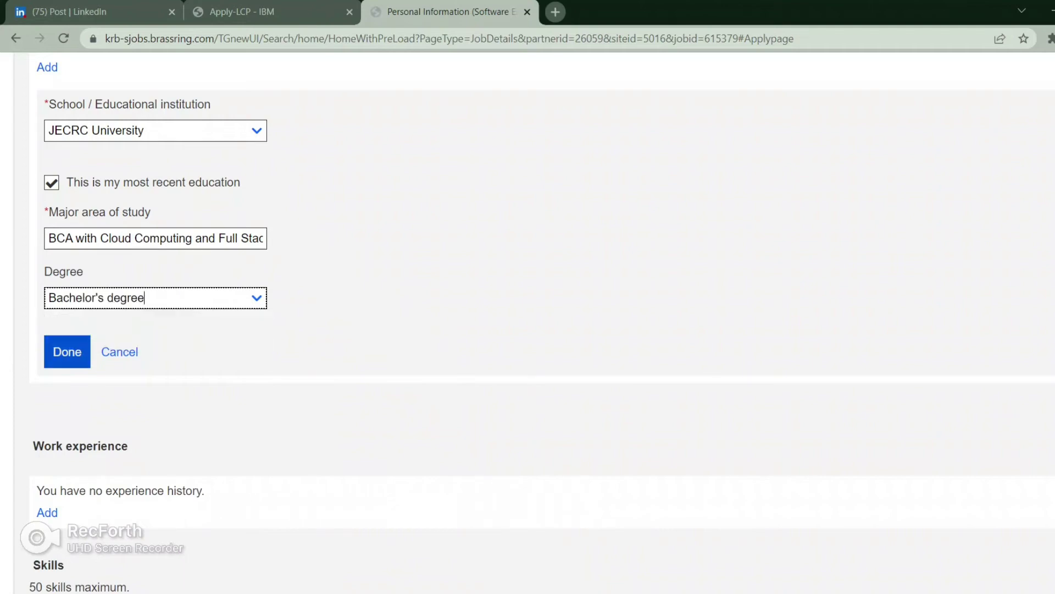
{"action": "key", "text": "Return"}
{"action": "scroll", "coordinate": [527, 298], "scroll_direction": "down", "scroll_amount": 2}
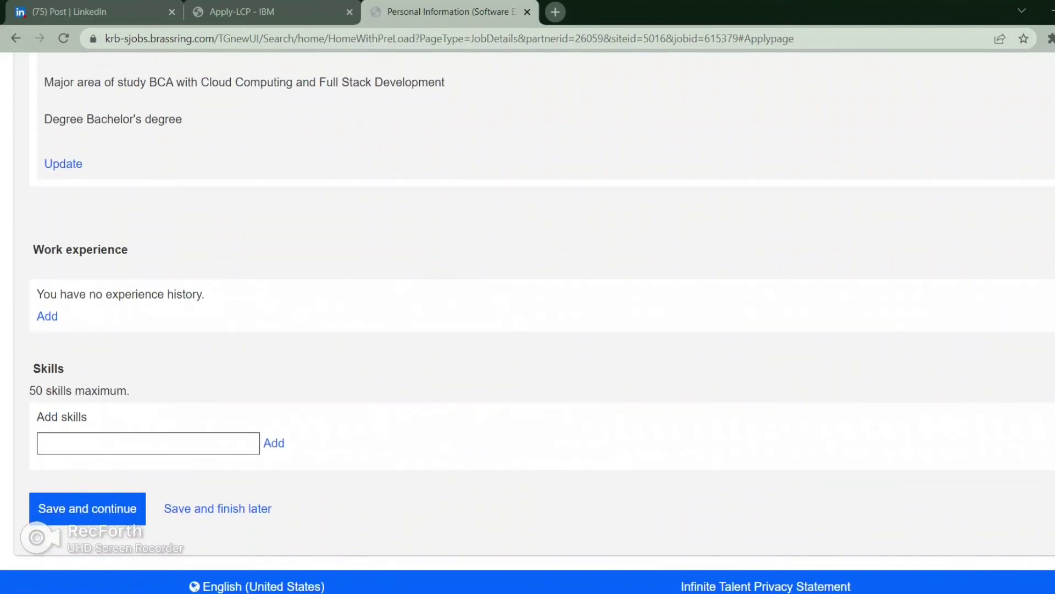
Step: Add the skills C Programming, Java and DBMS
{"action": "left_click", "coordinate": [148, 443]}
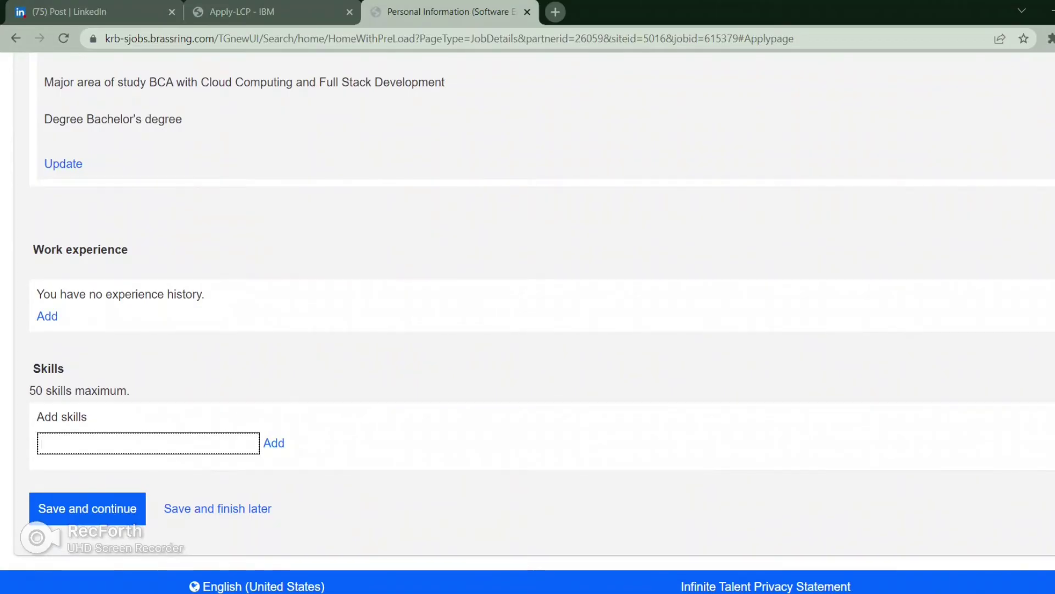
{"action": "type", "text": "C P"}
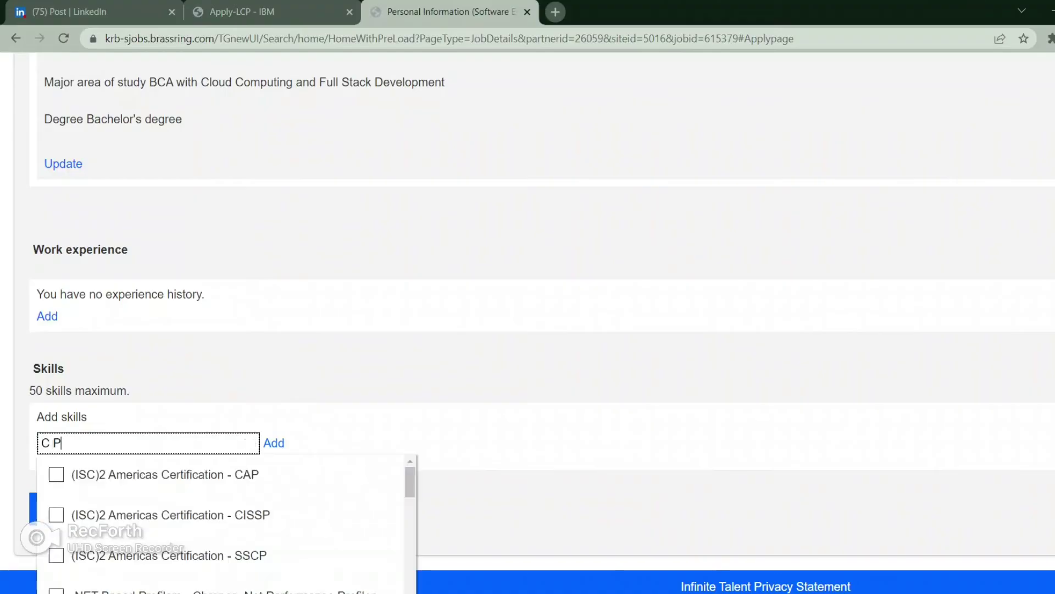
{"action": "type", "text": "rogra"}
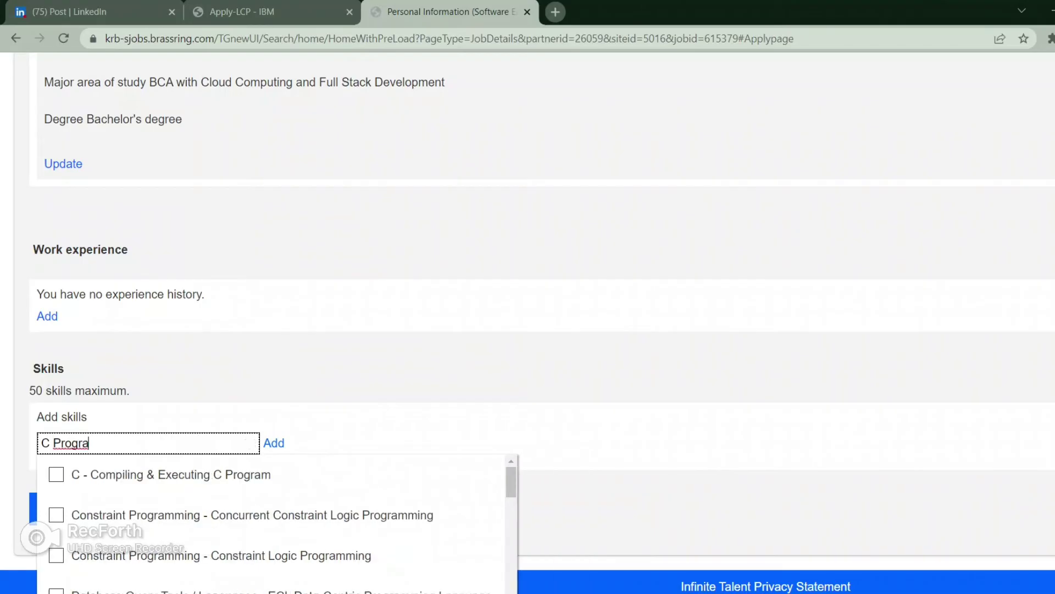
{"action": "type", "text": "mming"}
{"action": "key", "text": "Tab"}
{"action": "key", "text": "Return"}
{"action": "left_click", "coordinate": [110, 442]}
{"action": "type", "text": "Java"}
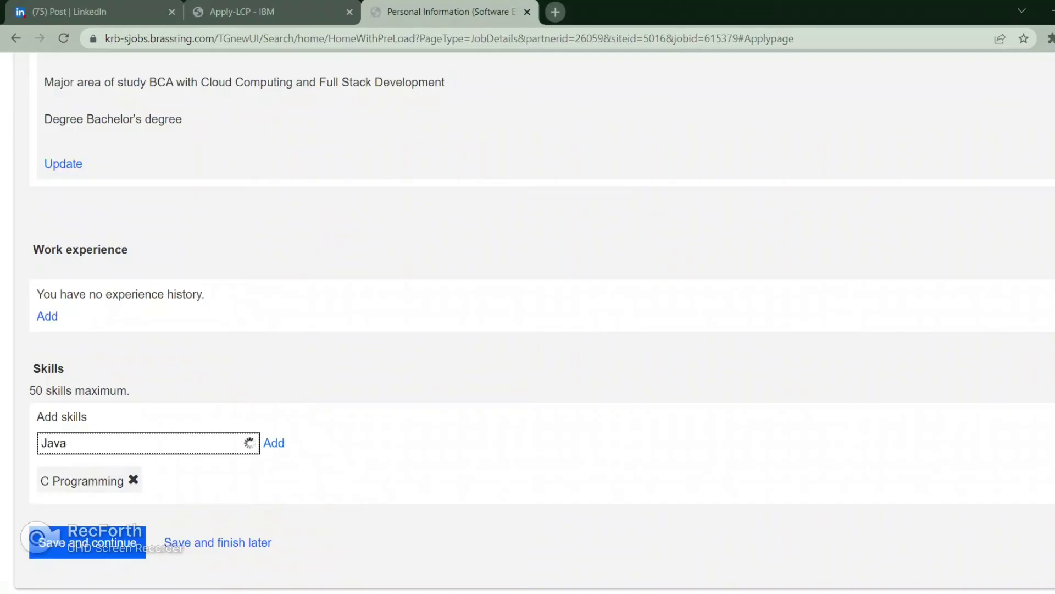
{"action": "key", "text": "Tab"}
{"action": "key", "text": "Return"}
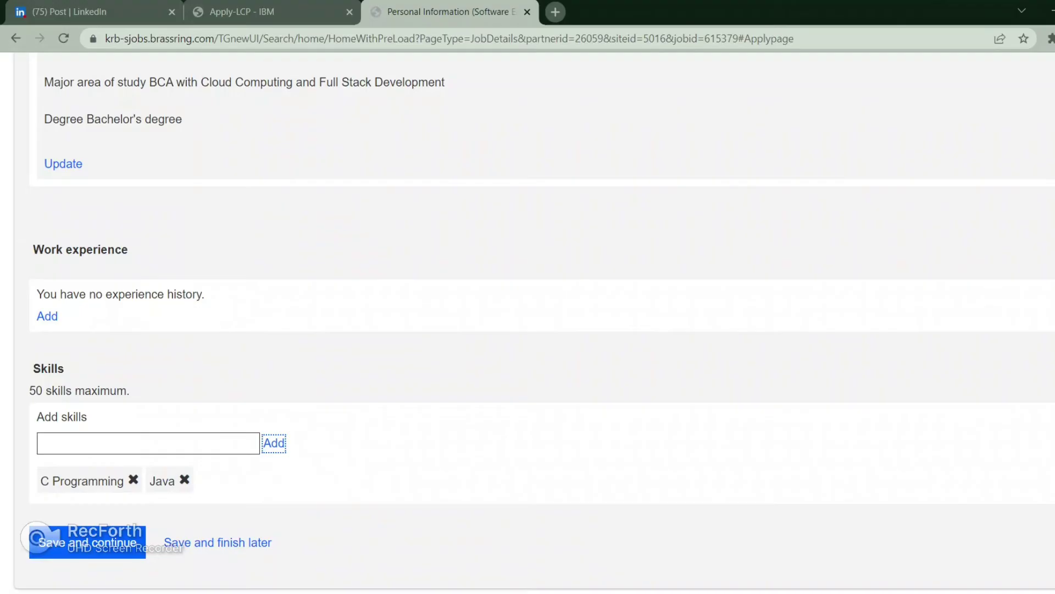
{"action": "left_click", "coordinate": [42, 442]}
{"action": "type", "text": "DBMS"}
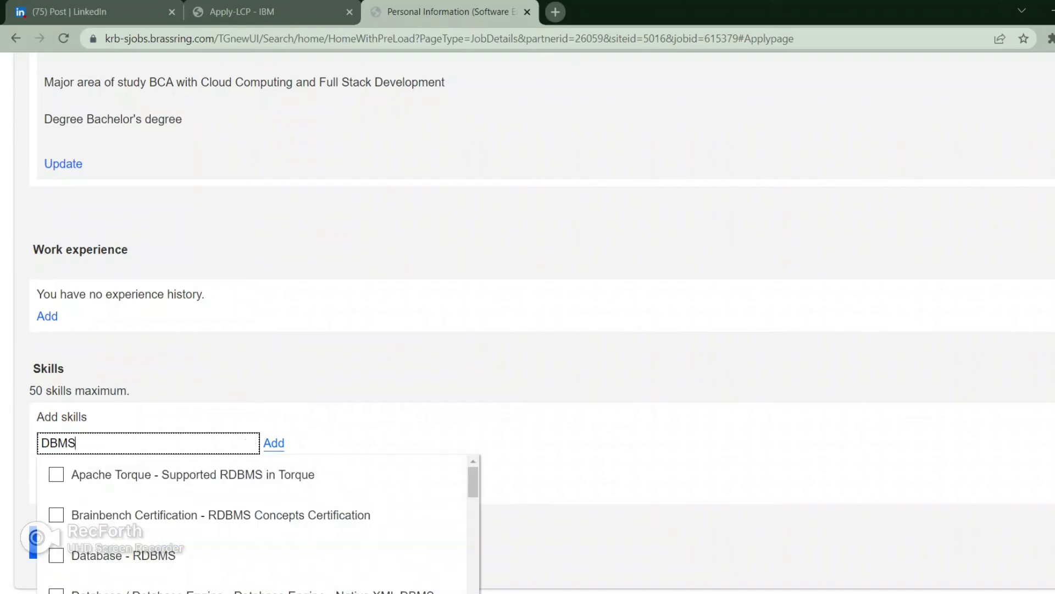
{"action": "key", "text": "Tab"}
{"action": "key", "text": "Return"}
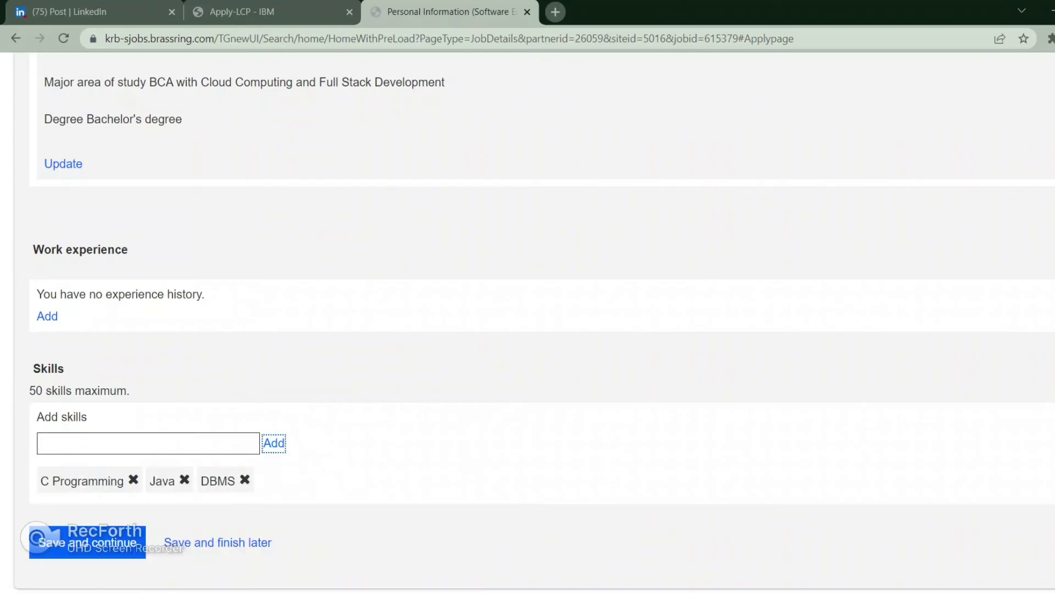
Step: Add Microsoft Office as a skill and save to continue to Additional Information
{"action": "key", "text": "shift+Tab"}
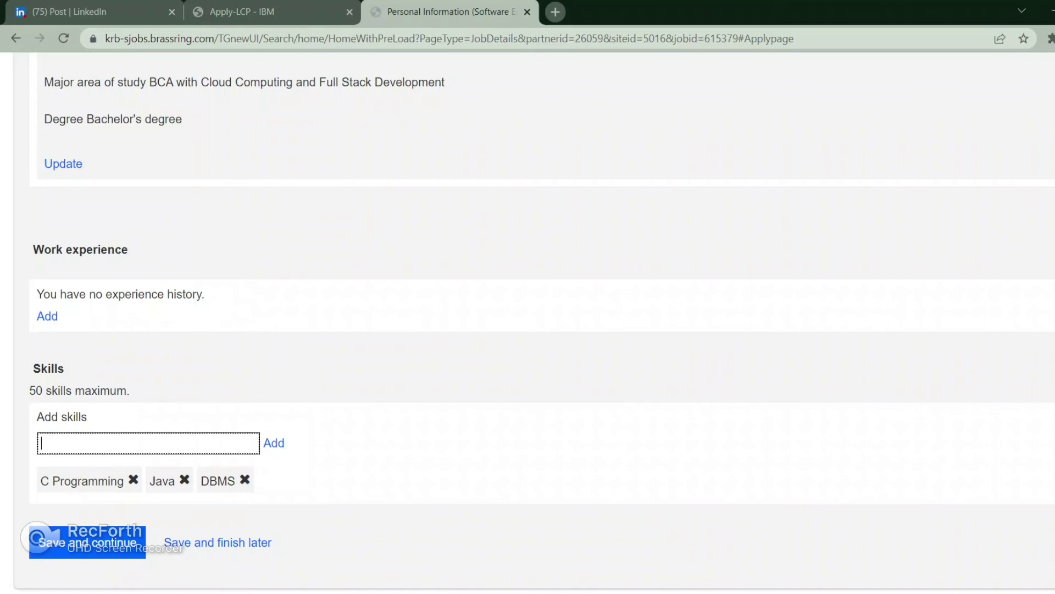
{"action": "key", "text": "alt+Tab"}
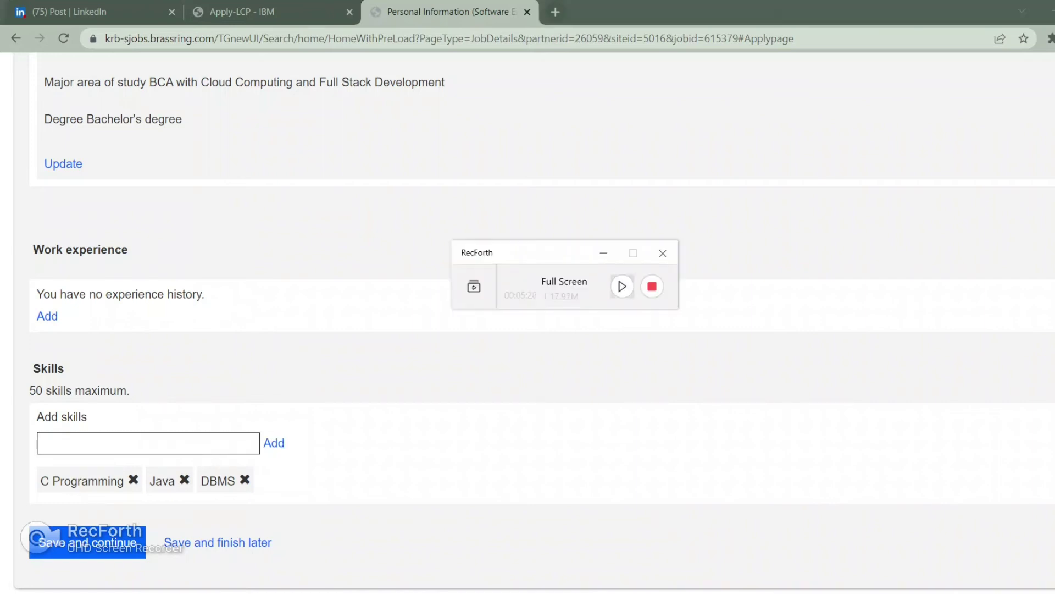
{"action": "left_click", "coordinate": [604, 253]}
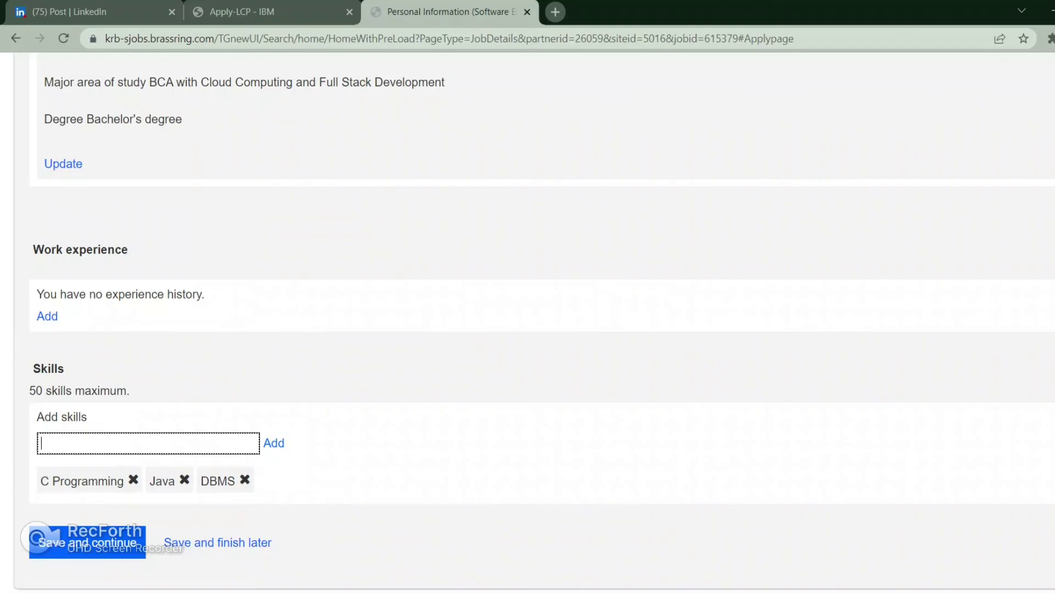
{"action": "type", "text": "Microsoft O"}
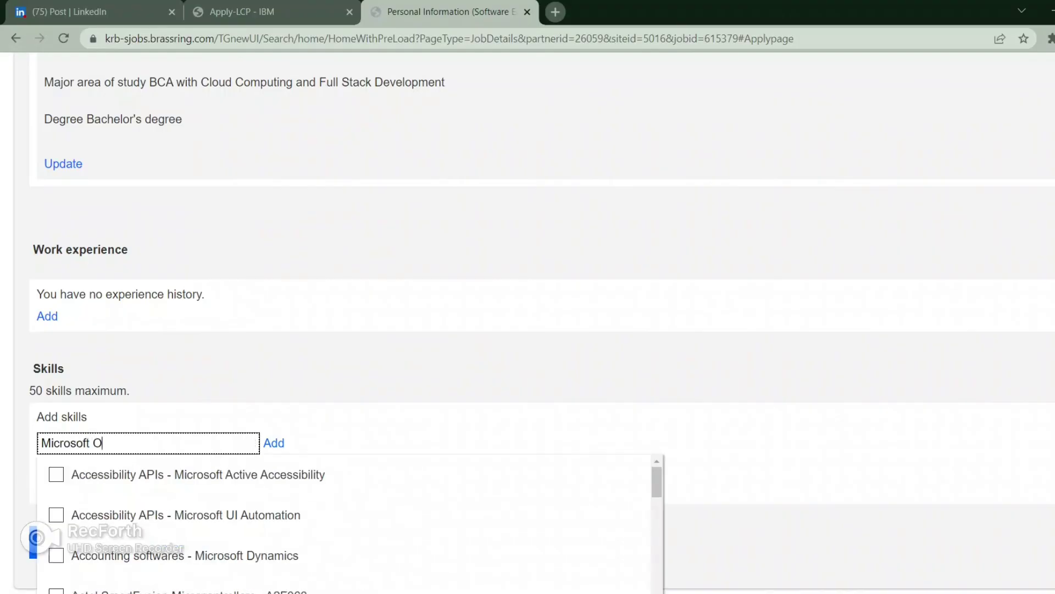
{"action": "type", "text": "ffice"}
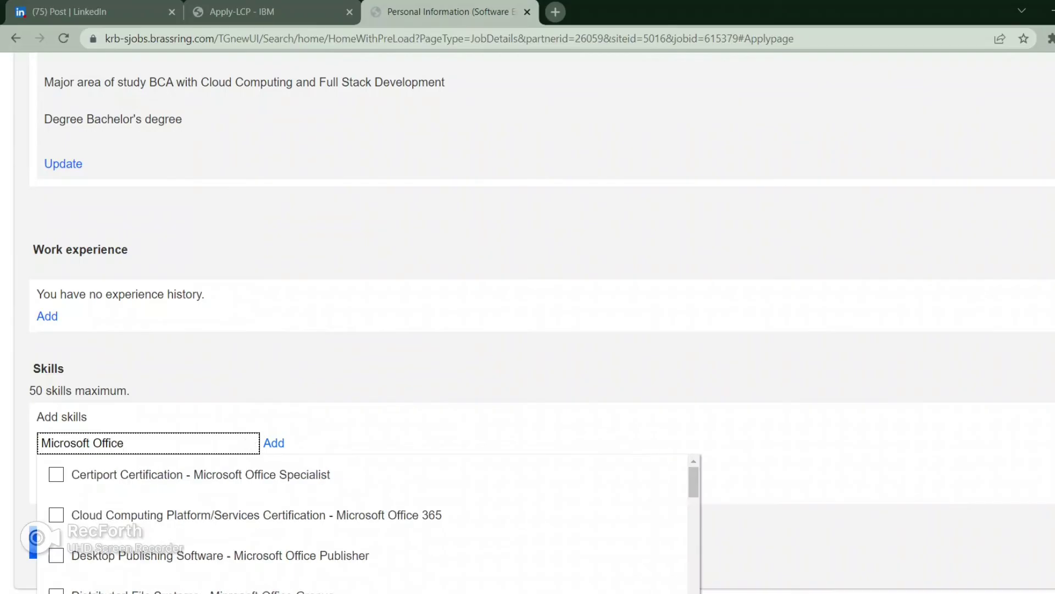
{"action": "key", "text": "Tab"}
{"action": "key", "text": "Return"}
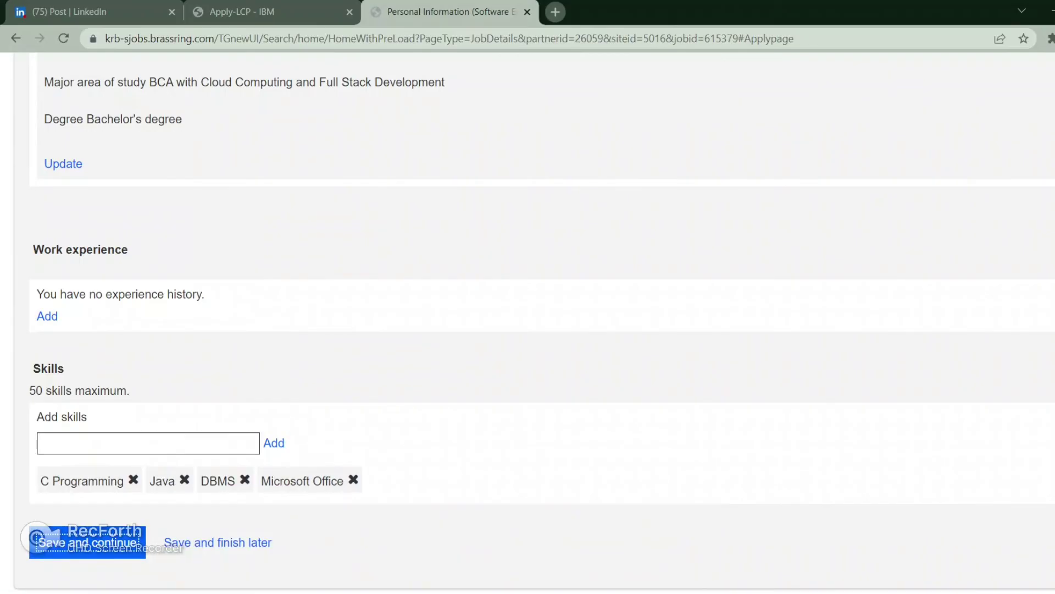
{"action": "scroll", "coordinate": [528, 329], "scroll_direction": "down", "scroll_amount": 3}
Step: Set the source to Campus, preferred name to No, and university attendance to Yes
{"action": "key", "text": "alt+Down"}
{"action": "key", "text": "Down"}
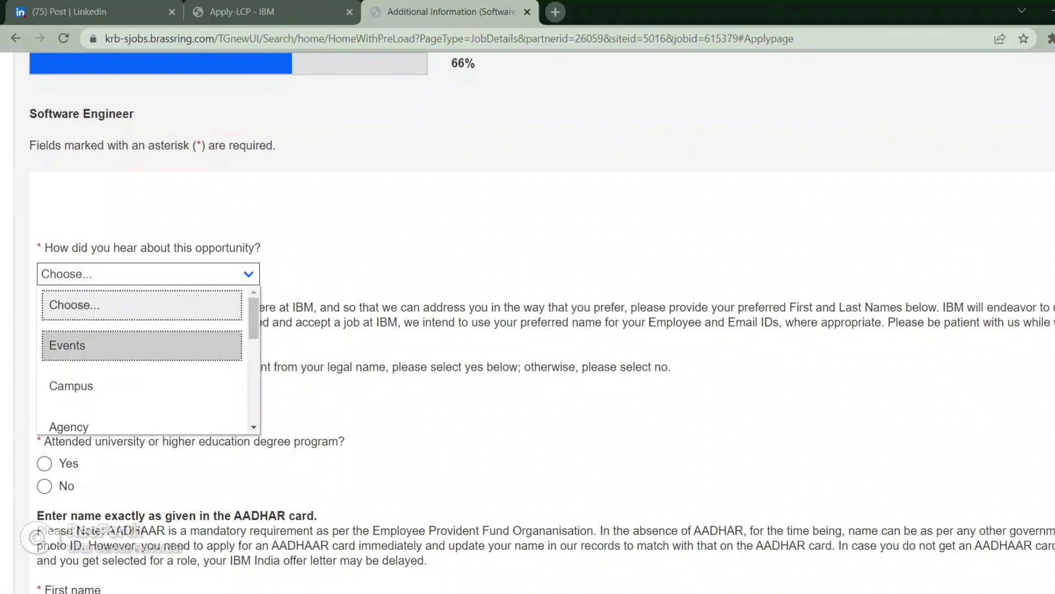
{"action": "key", "text": "Down"}
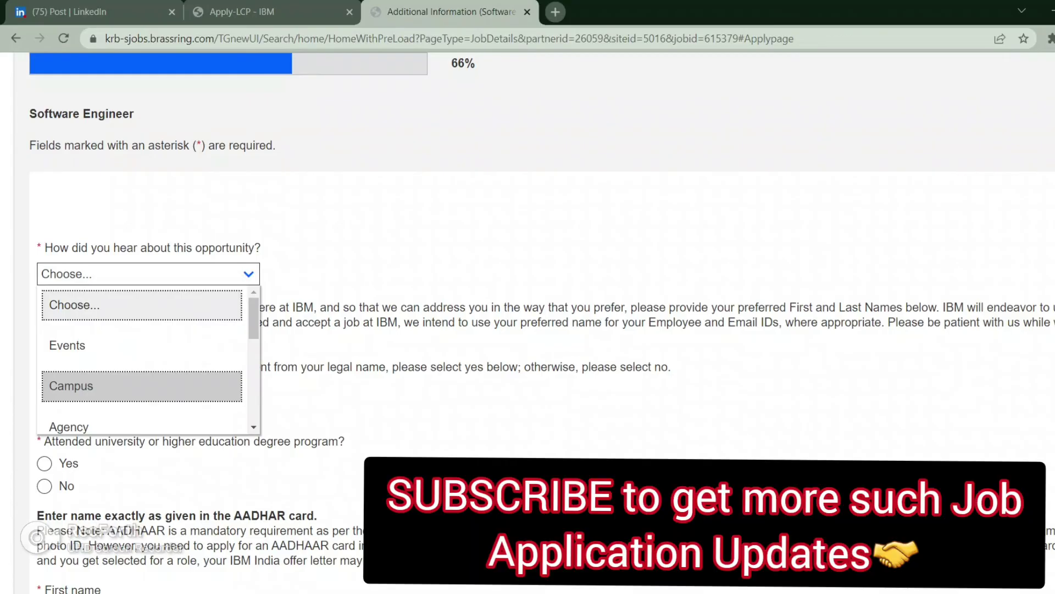
{"action": "key", "text": "Return"}
{"action": "scroll", "coordinate": [528, 330], "scroll_direction": "down", "scroll_amount": 1}
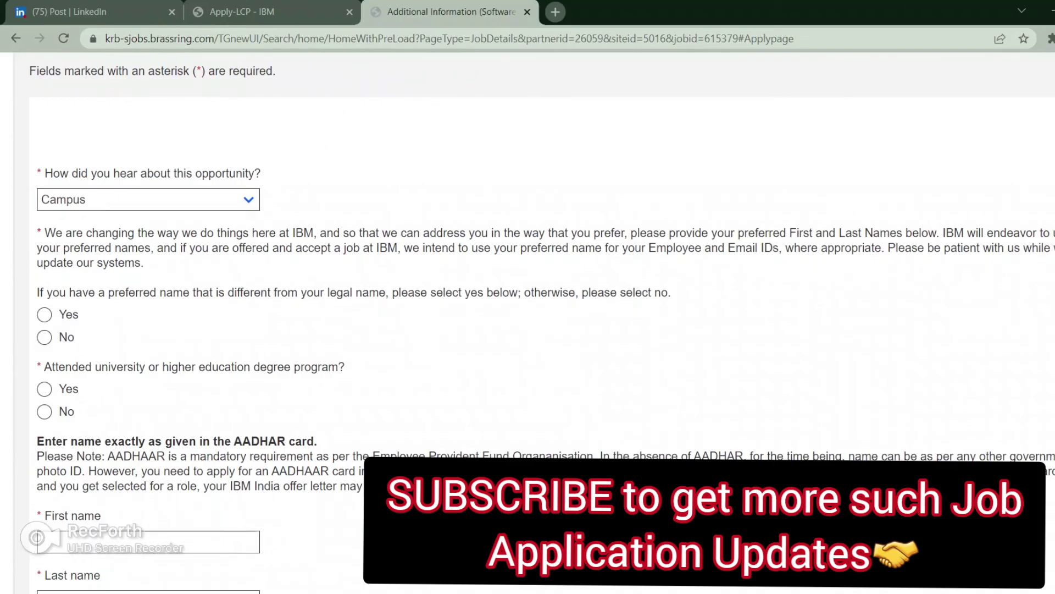
{"action": "left_click", "coordinate": [44, 337]}
{"action": "left_click", "coordinate": [44, 388]}
Step: Select Jaipur Engineering College and Research Centre, Jaipur as the university
{"action": "scroll", "coordinate": [528, 330], "scroll_direction": "down", "scroll_amount": 2}
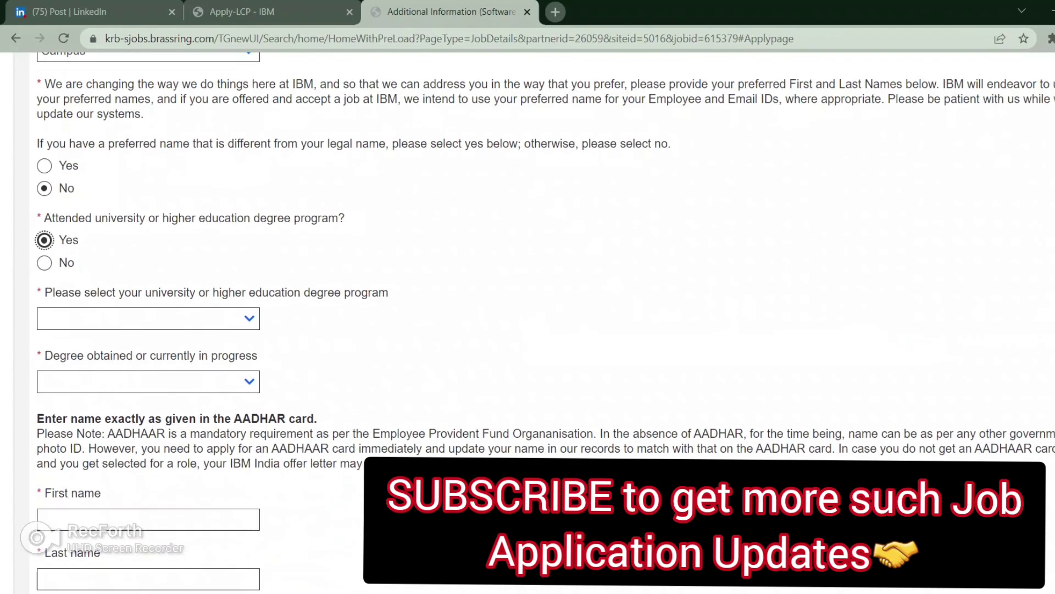
{"action": "left_click", "coordinate": [142, 318]}
{"action": "type", "text": "Rohan"}
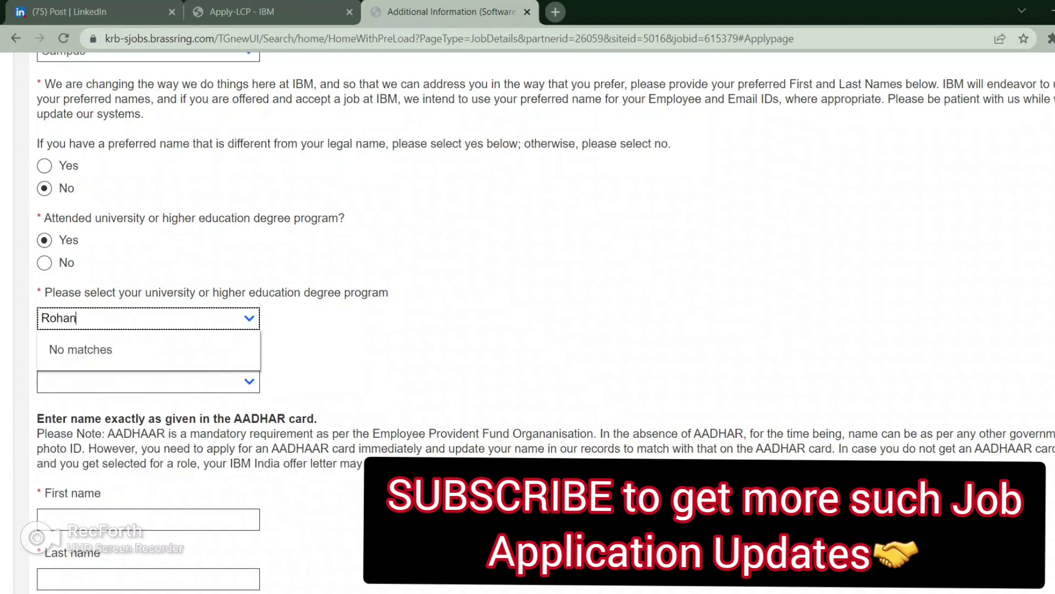
{"action": "key", "text": "BackSpace"}
{"action": "key", "text": "BackSpace"}
{"action": "key", "text": "BackSpace"}
{"action": "key", "text": "BackSpace"}
{"action": "key", "text": "BackSpace"}
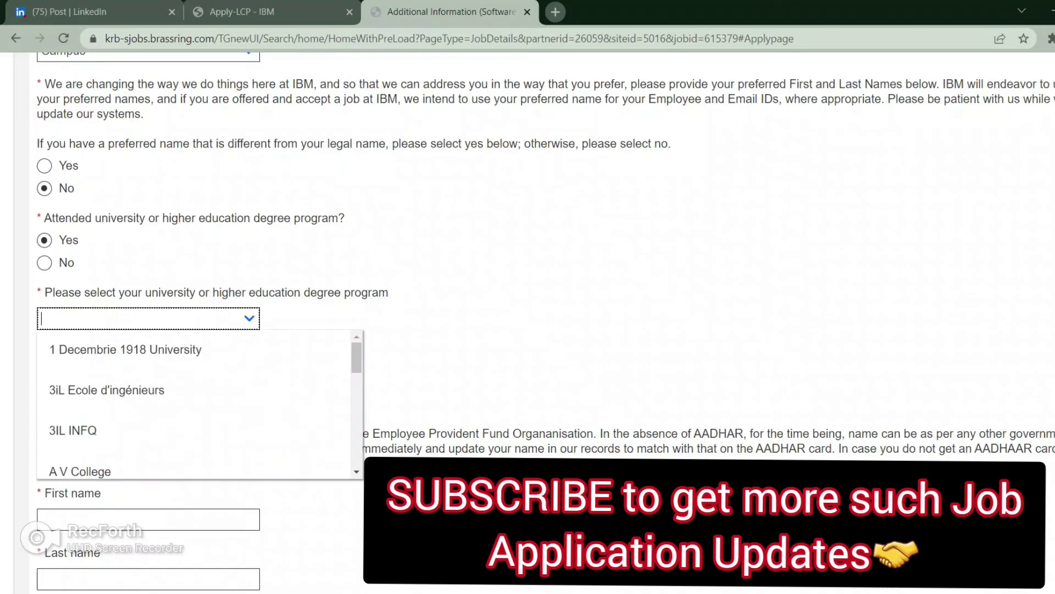
{"action": "type", "text": "J"}
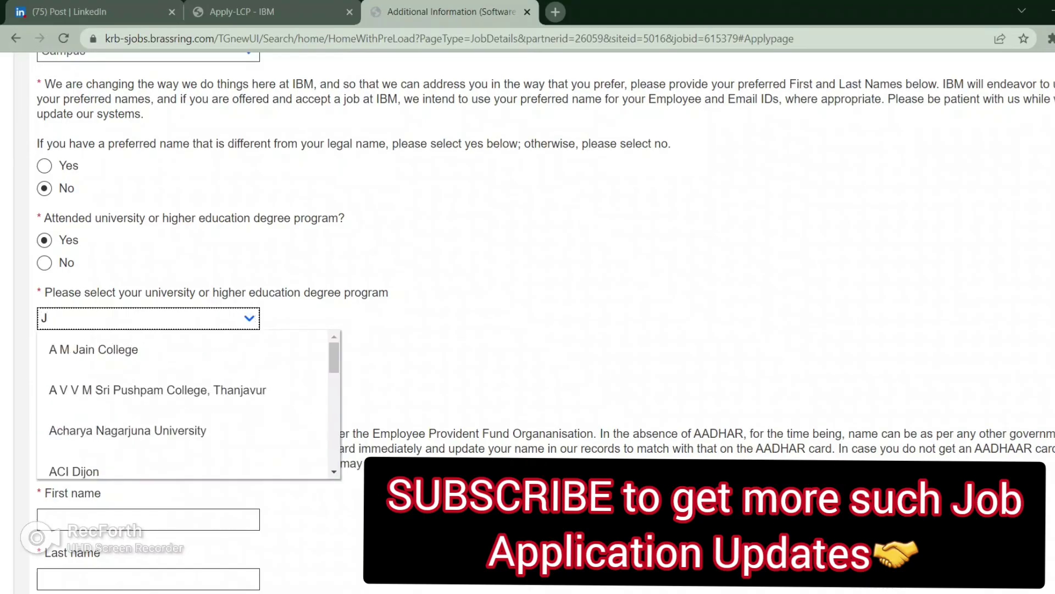
{"action": "type", "text": "aip"}
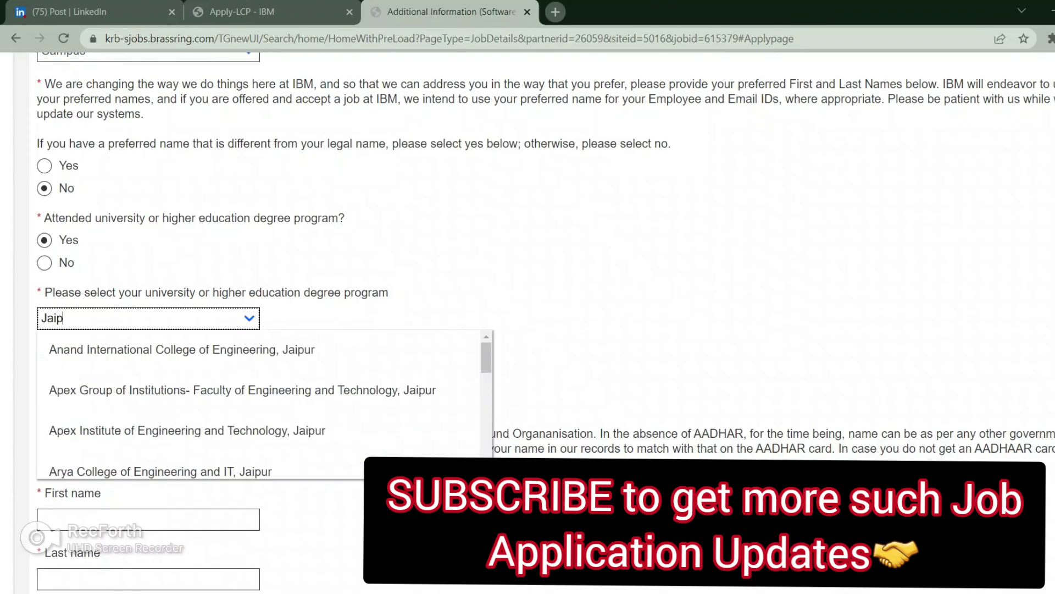
{"action": "type", "text": "ur E"}
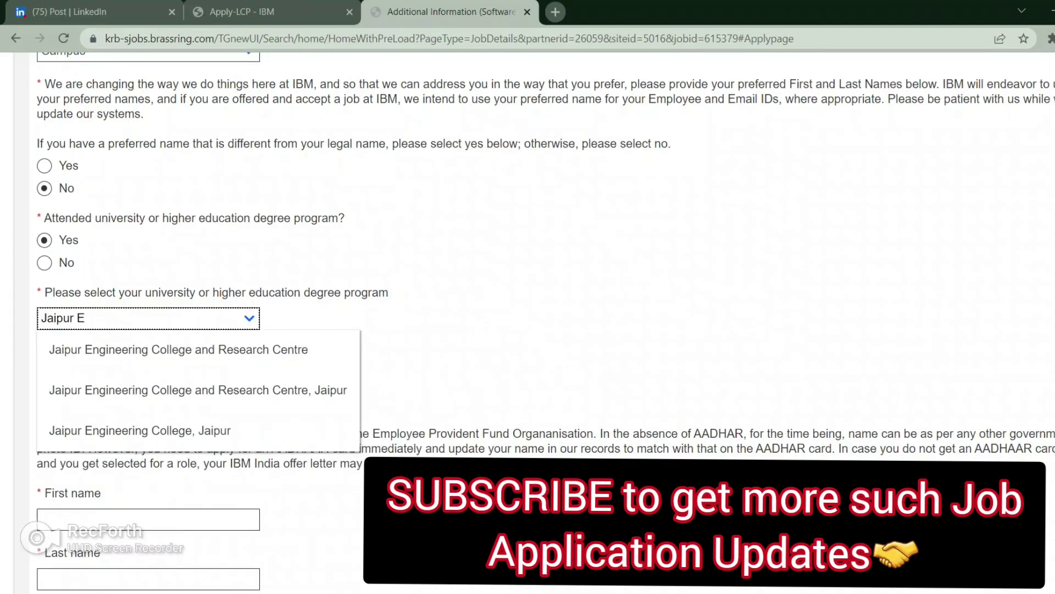
{"action": "key", "text": "Down"}
{"action": "key", "text": "Down"}
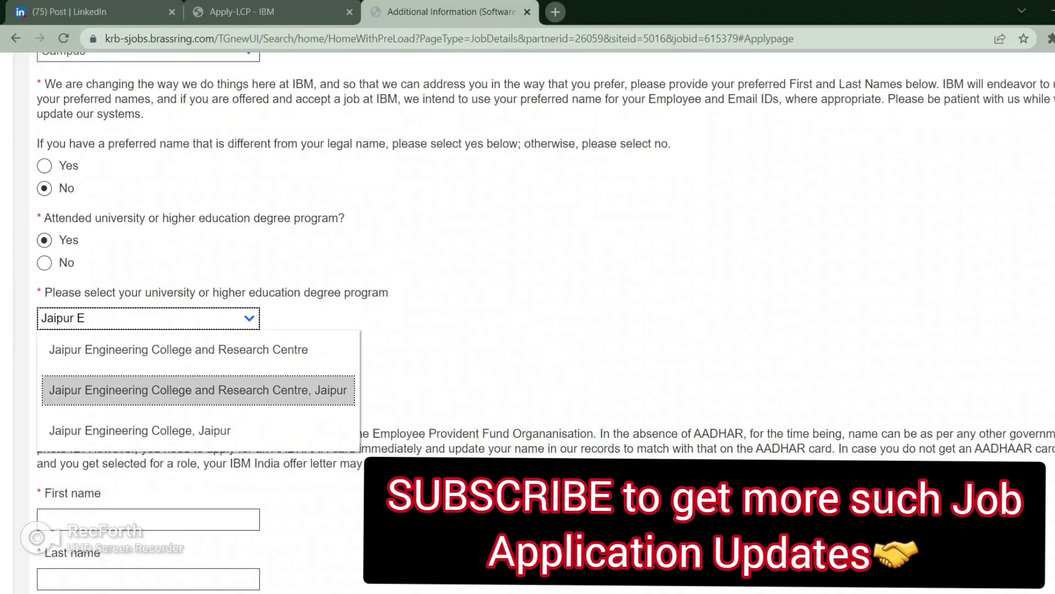
{"action": "key", "text": "Return"}
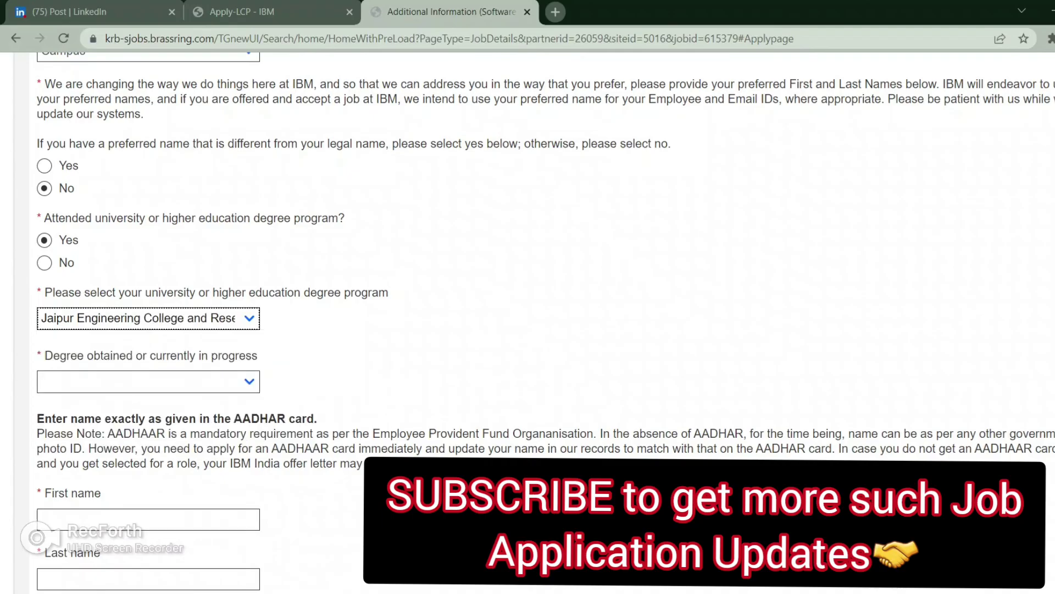
Step: Select Bachelor of Computer Applications (BCA) as the degree
{"action": "left_click", "coordinate": [42, 381]}
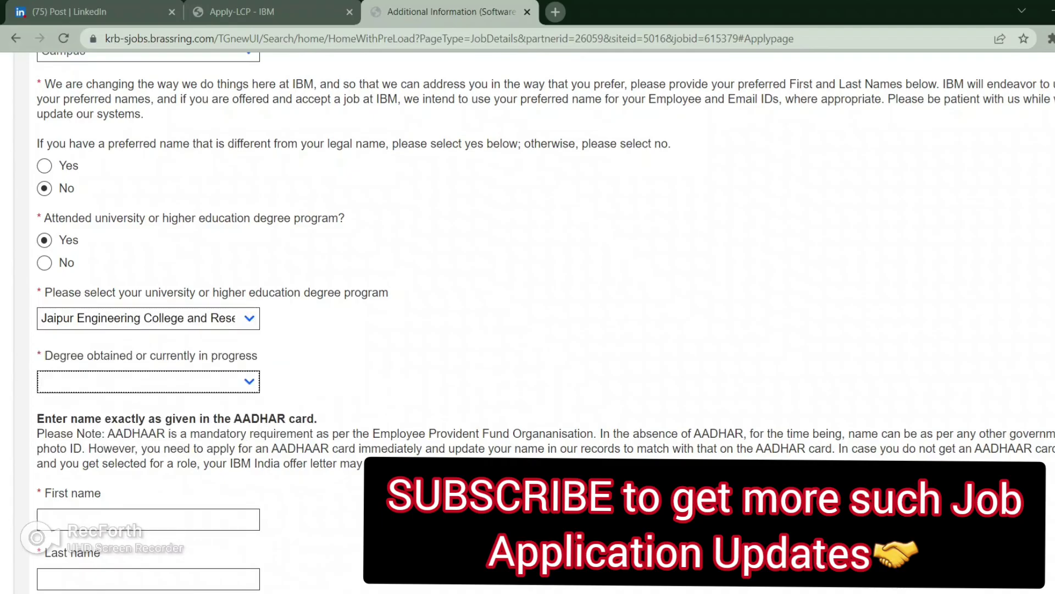
{"action": "key", "text": "alt+Down"}
{"action": "key", "text": "Down"}
{"action": "key", "text": "Down"}
{"action": "key", "text": "Down"}
{"action": "key", "text": "Down"}
{"action": "key", "text": "Down"}
{"action": "key", "text": "Down"}
{"action": "key", "text": "Down"}
{"action": "key", "text": "Down"}
{"action": "key", "text": "Down"}
{"action": "key", "text": "Down"}
{"action": "key", "text": "Down"}
{"action": "key", "text": "Down"}
{"action": "key", "text": "Down"}
{"action": "key", "text": "Down"}
{"action": "key", "text": "Down"}
{"action": "key", "text": "Down"}
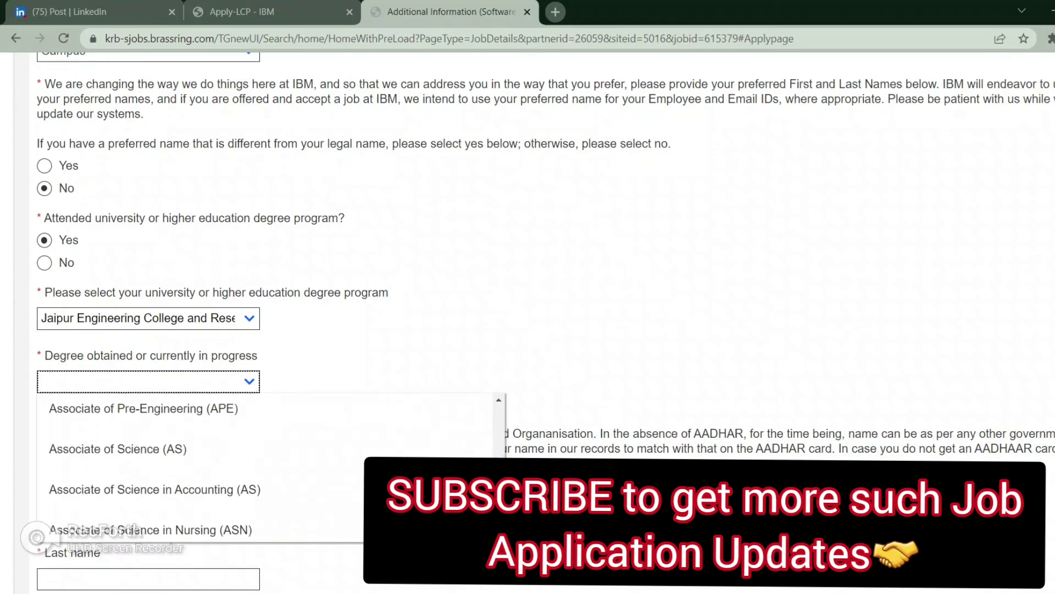
{"action": "key", "text": "Down"}
{"action": "key", "text": "Down"}
{"action": "key", "text": "Down"}
{"action": "key", "text": "Down"}
{"action": "key", "text": "Down"}
{"action": "key", "text": "Down"}
{"action": "key", "text": "Down"}
{"action": "key", "text": "Down"}
{"action": "key", "text": "Down"}
{"action": "key", "text": "Down"}
{"action": "key", "text": "Down"}
{"action": "key", "text": "Down"}
{"action": "key", "text": "Down"}
{"action": "key", "text": "Down"}
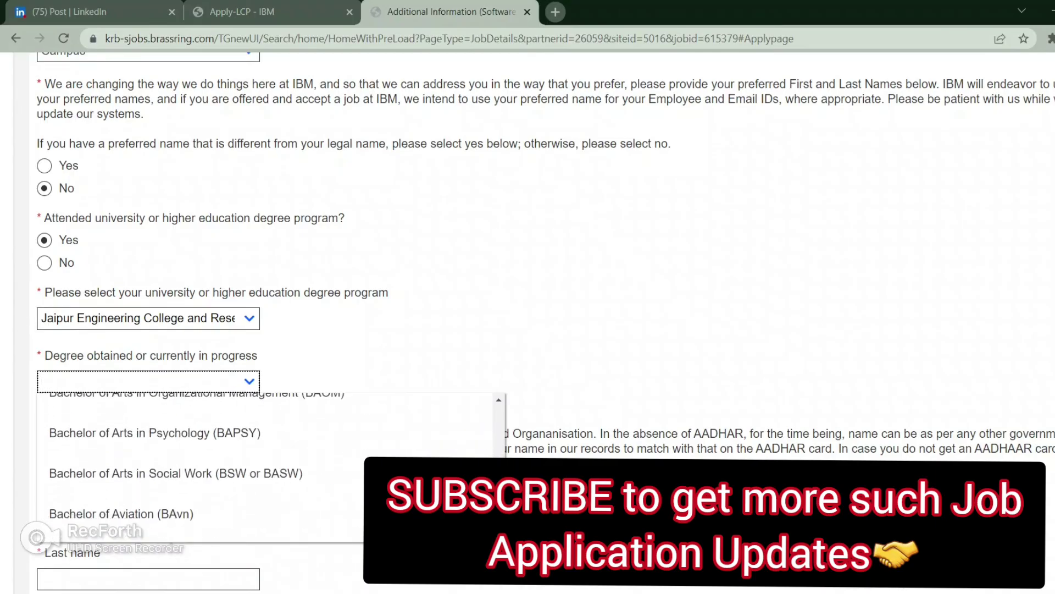
{"action": "key", "text": "Down"}
{"action": "key", "text": "Down"}
{"action": "key", "text": "Down"}
{"action": "key", "text": "Down"}
{"action": "key", "text": "Down"}
{"action": "key", "text": "Down"}
{"action": "key", "text": "Down"}
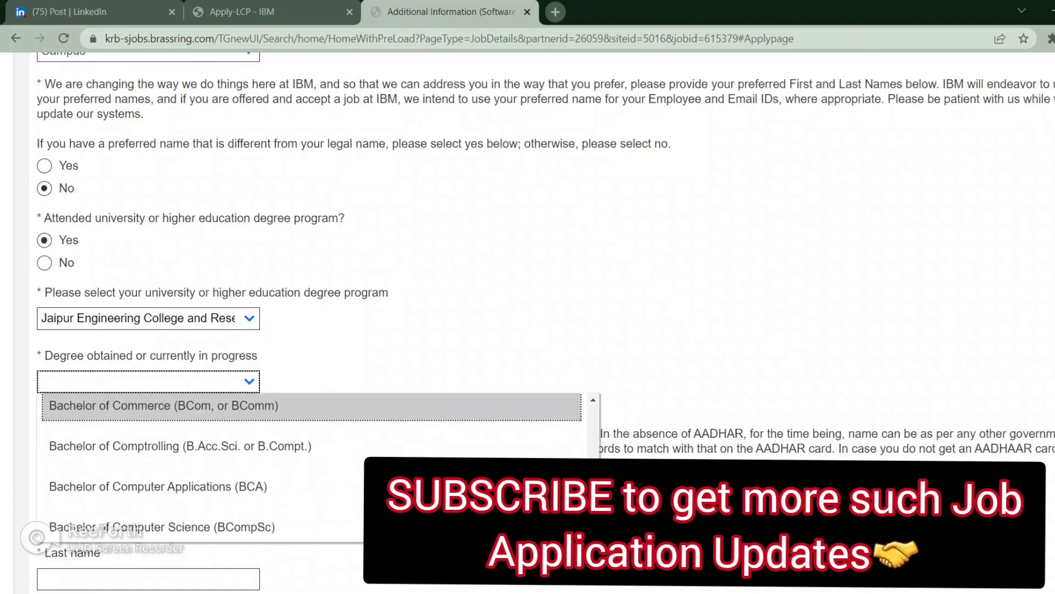
{"action": "key", "text": "Down"}
{"action": "key", "text": "Down"}
{"action": "key", "text": "Down"}
{"action": "key", "text": "Down"}
{"action": "key", "text": "Up"}
{"action": "key", "text": "Up"}
{"action": "key", "text": "Return"}
{"action": "scroll", "coordinate": [528, 318], "scroll_direction": "down", "scroll_amount": 1}
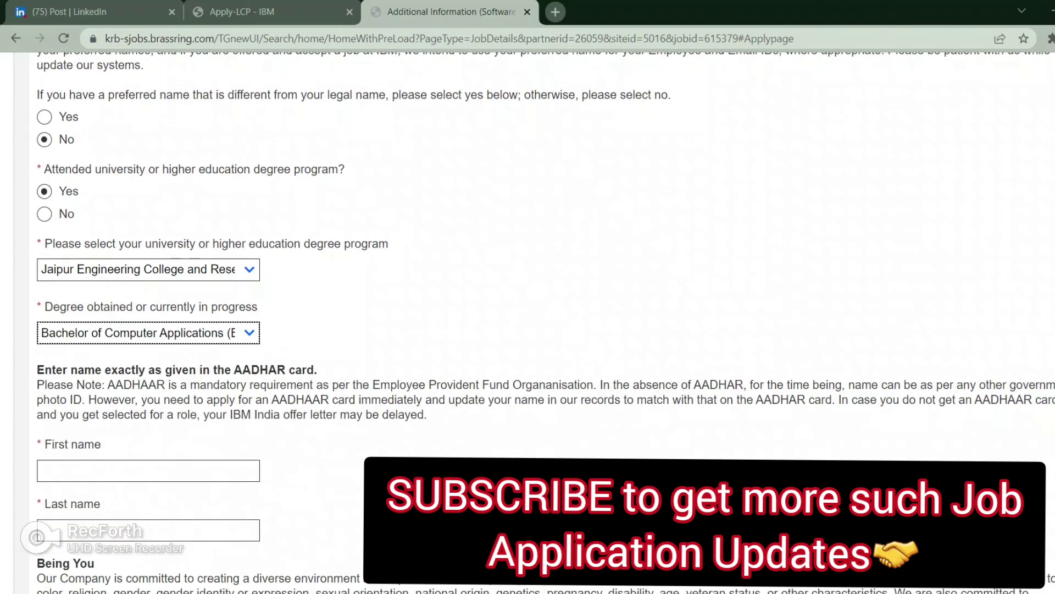
Step: Autofill the legal first and last name fields from the saved entry
{"action": "key", "text": "Tab"}
{"action": "key", "text": "Down"}
Step: Answer Male for gender and No for the disability question
{"action": "key", "text": "Down"}
{"action": "key", "text": "Return"}
{"action": "scroll", "coordinate": [528, 319], "scroll_direction": "down", "scroll_amount": 4}
Step: Tick both consents: Diversity and Inclusion program use and Diversity Events invitations
{"action": "left_click", "coordinate": [45, 441]}
{"action": "left_click", "coordinate": [45, 462]}
{"action": "scroll", "coordinate": [528, 318], "scroll_direction": "down", "scroll_amount": 1}
{"action": "key", "text": "Tab"}
{"action": "key", "text": "alt+Down"}
{"action": "key", "text": "Down"}
{"action": "key", "text": "Down"}
{"action": "key", "text": "Return"}
{"action": "scroll", "coordinate": [528, 320], "scroll_direction": "down", "scroll_amount": 1}
{"action": "key", "text": "Tab"}
{"action": "key", "text": "alt+Down"}
{"action": "key", "text": "Down"}
{"action": "key", "text": "Down"}
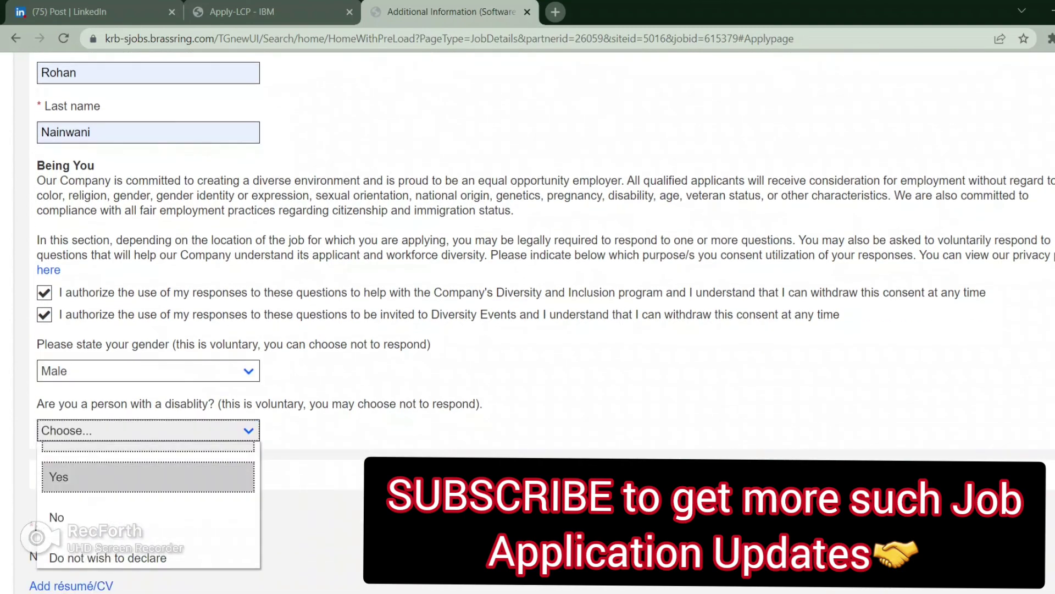
{"action": "key", "text": "Return"}
{"action": "scroll", "coordinate": [528, 319], "scroll_direction": "down", "scroll_amount": 2}
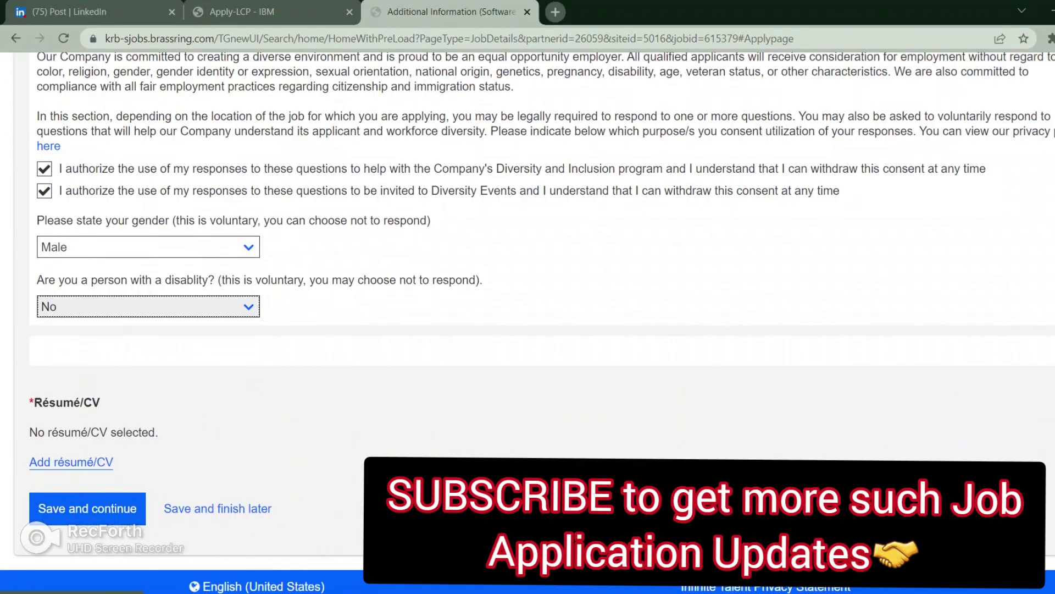
Step: Attach the résumé PDF from the computer and save the page to continue
{"action": "key", "text": "Tab"}
{"action": "key", "text": "Tab"}
{"action": "key", "text": "Return"}
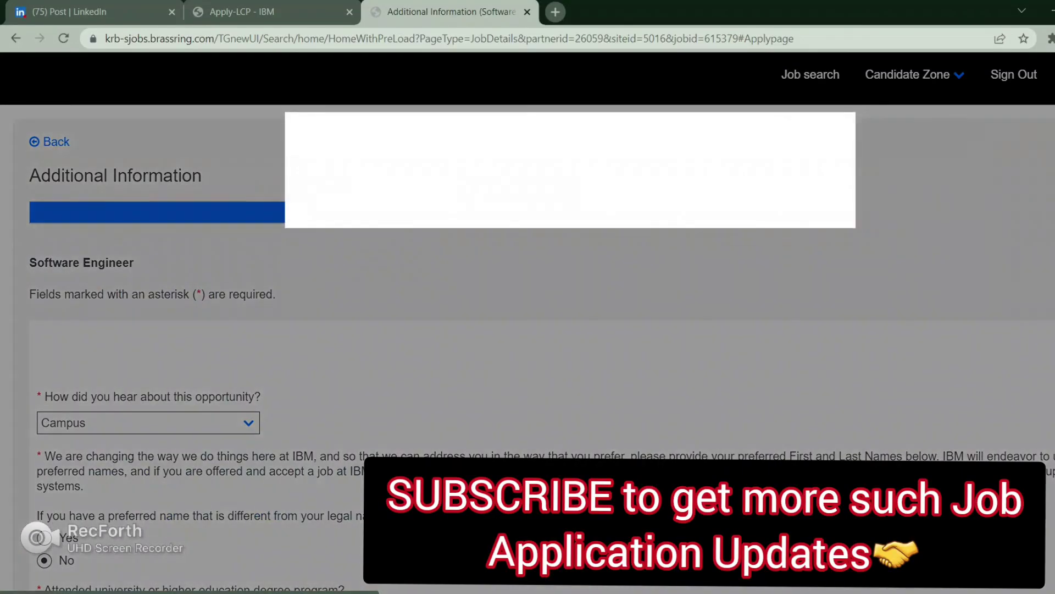
{"action": "key", "text": "Tab"}
{"action": "key", "text": "Return"}
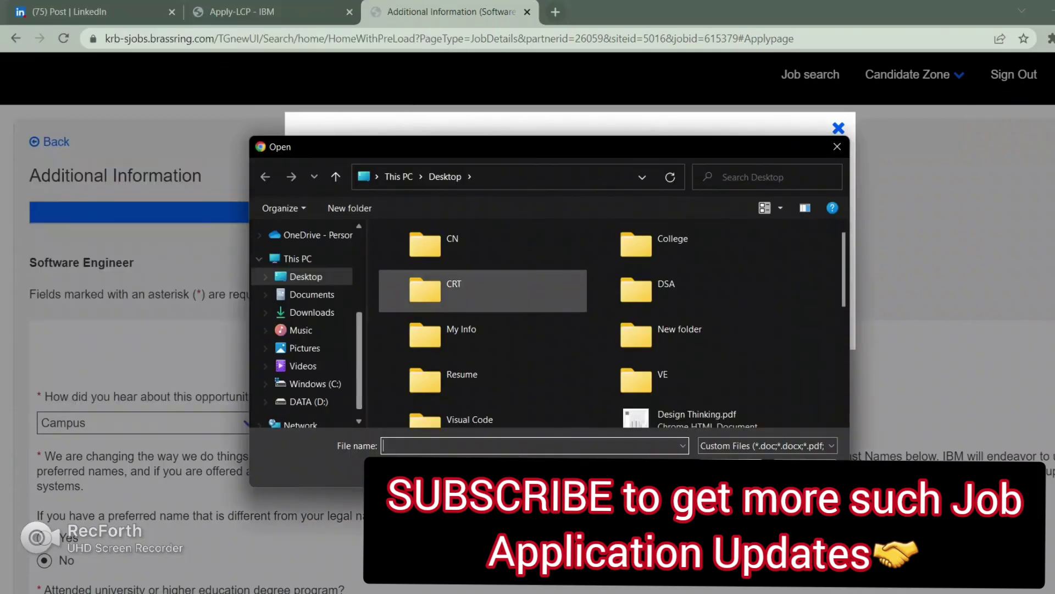
{"action": "scroll", "coordinate": [494, 313], "scroll_direction": "down", "scroll_amount": 6}
{"action": "left_click", "coordinate": [693, 357]}
{"action": "left_click", "coordinate": [750, 468]}
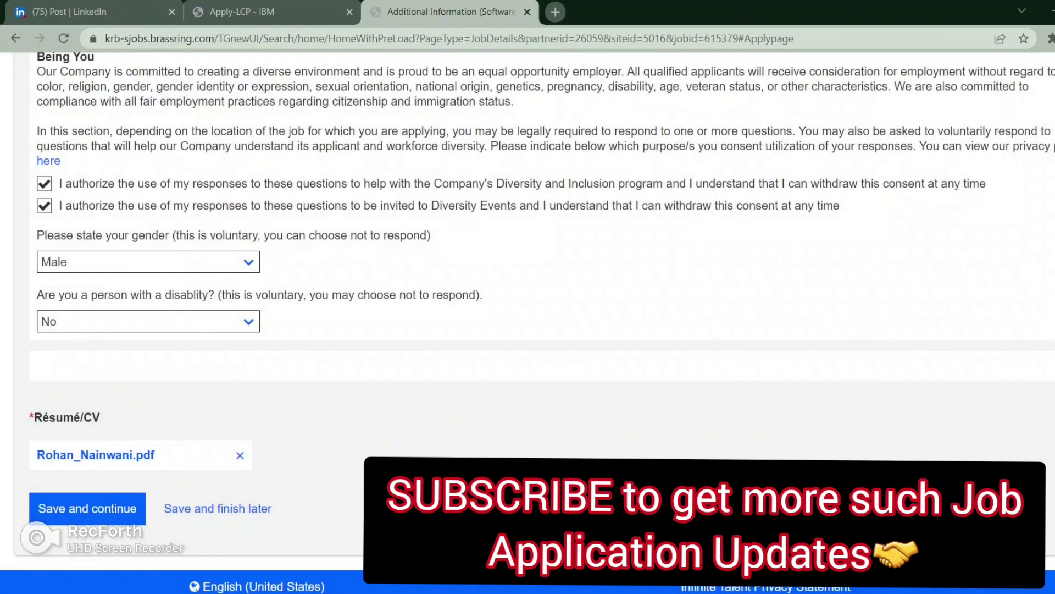
{"action": "left_click", "coordinate": [87, 508]}
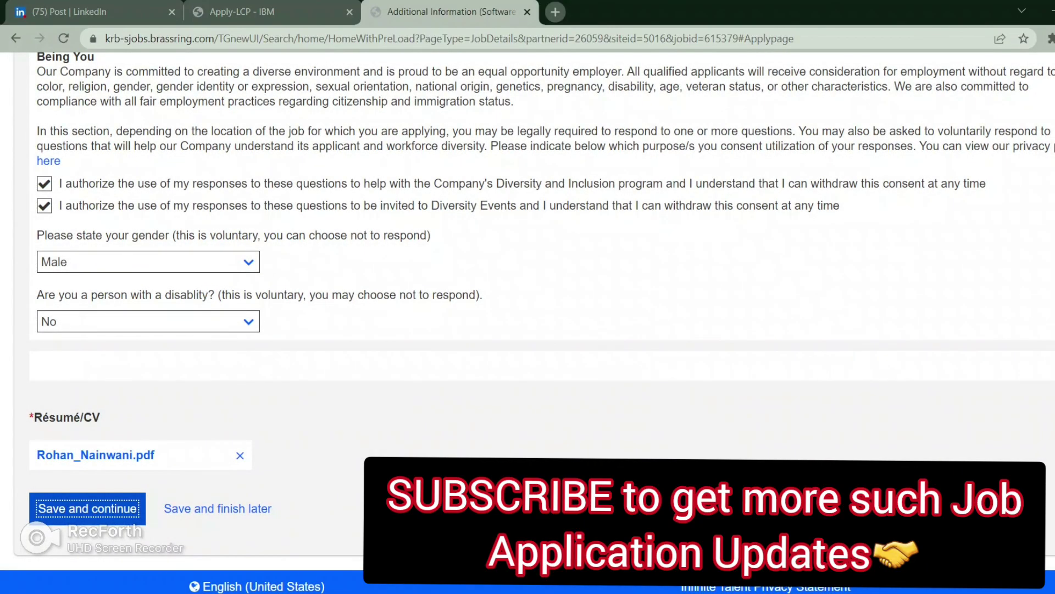
Step: Scroll through the Review and Send Application summary and send the application
{"action": "scroll", "coordinate": [527, 323], "scroll_direction": "down", "scroll_amount": 9}
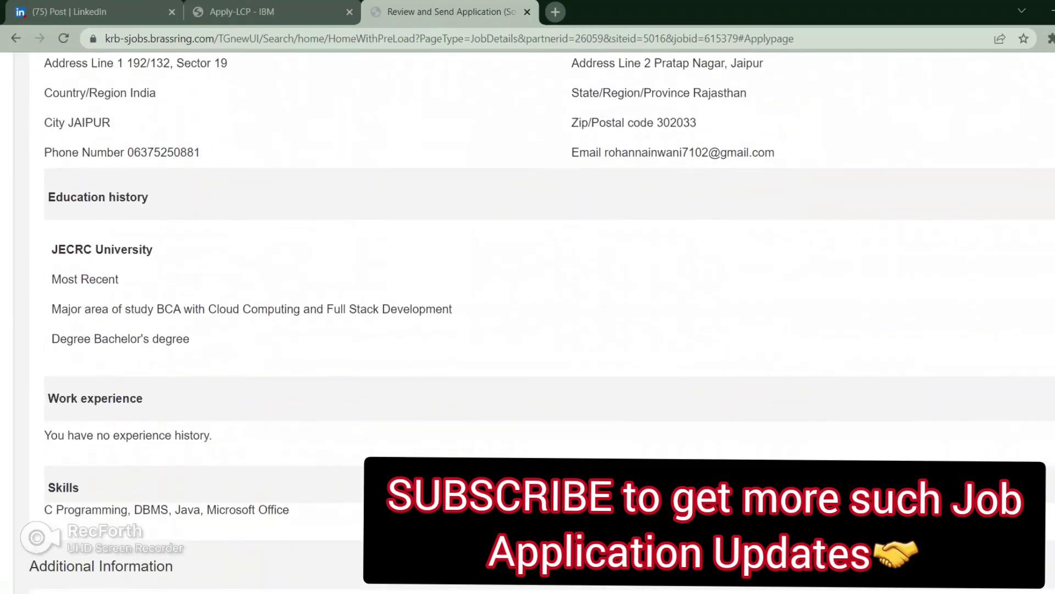
{"action": "scroll", "coordinate": [528, 323], "scroll_direction": "up", "scroll_amount": 6}
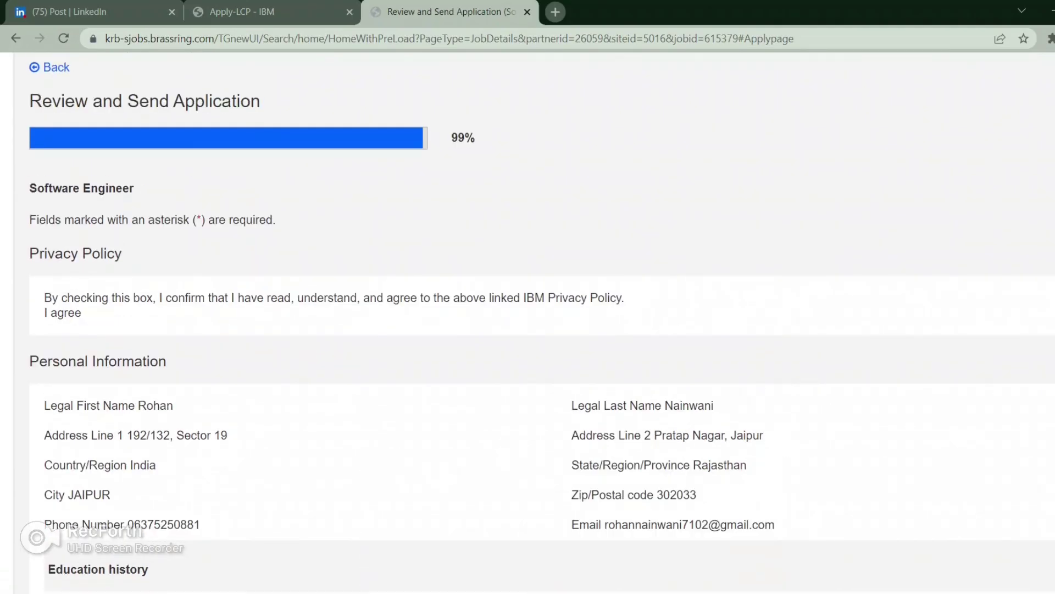
{"action": "scroll", "coordinate": [528, 324], "scroll_direction": "down", "scroll_amount": 18}
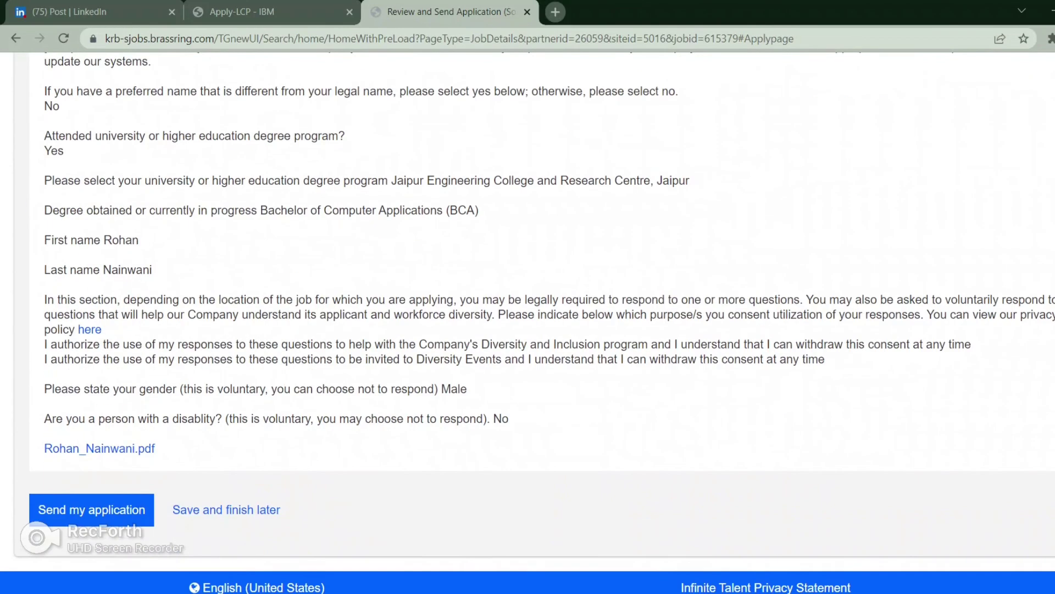
{"action": "left_click", "coordinate": [92, 508]}
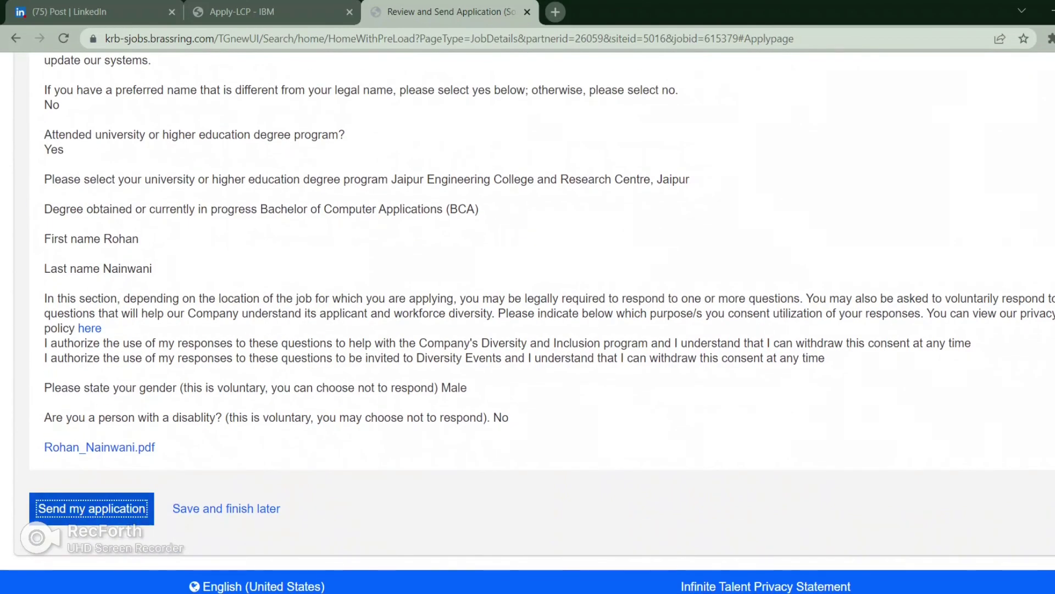